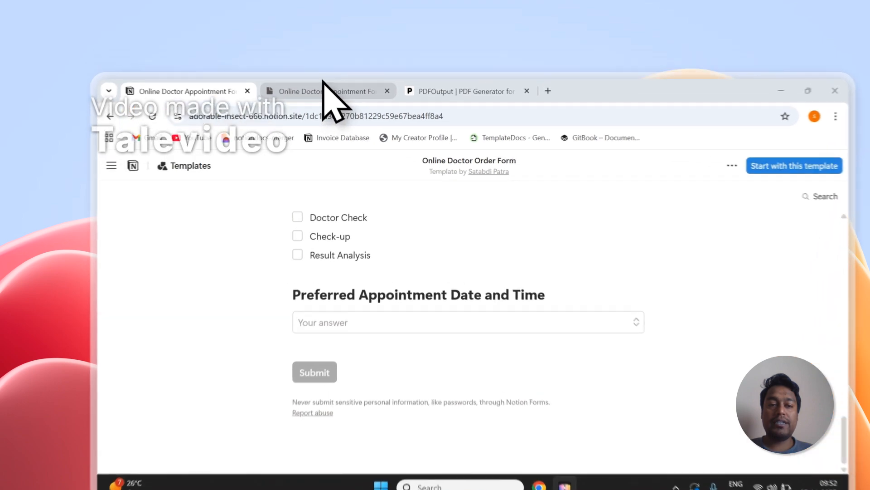
Step: View the Online Doctor Appointment Form responses in Notion, marking both submissions and the first one alone before clearing the selection
left_click(300, 66)
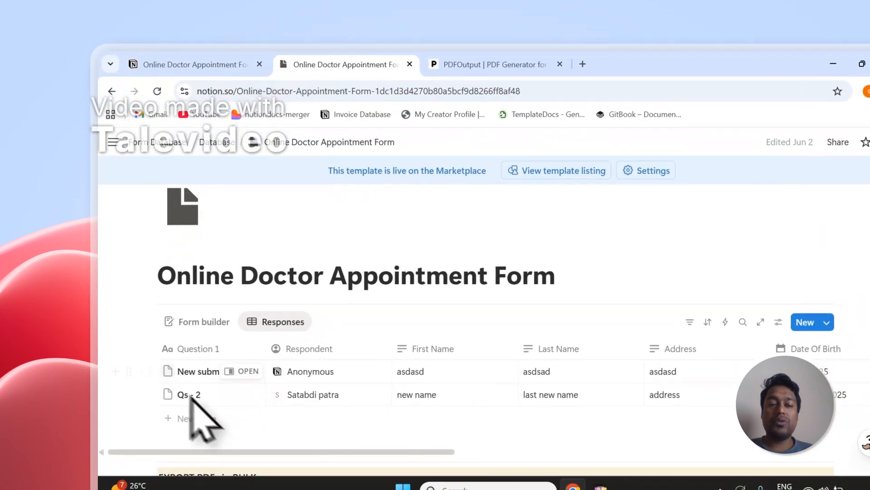
left_click(146, 371)
left_click(145, 395)
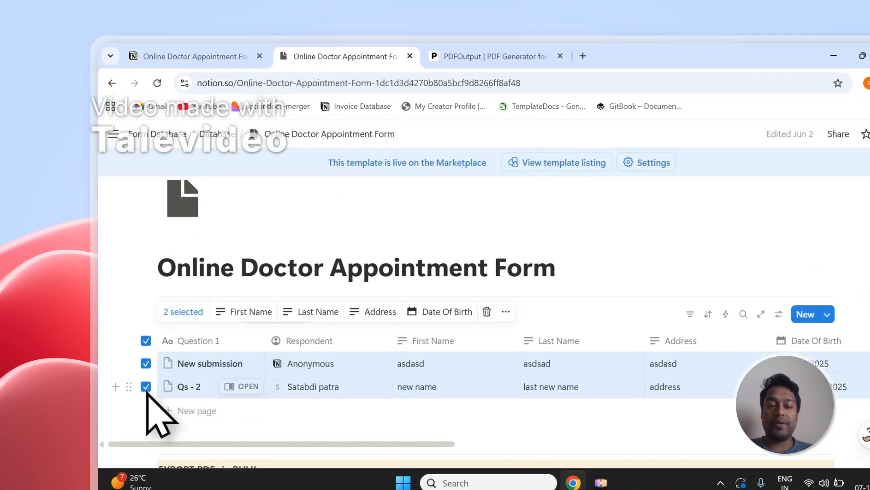
left_click(239, 272)
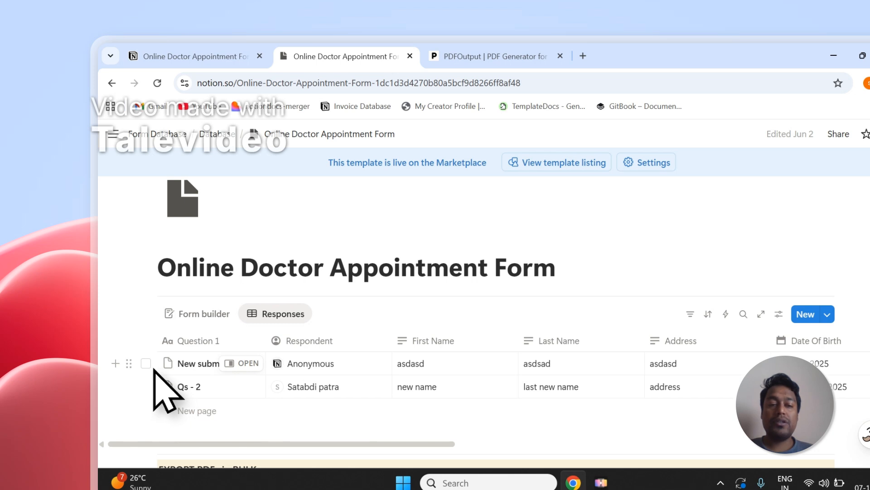
left_click(146, 363)
left_click(297, 285)
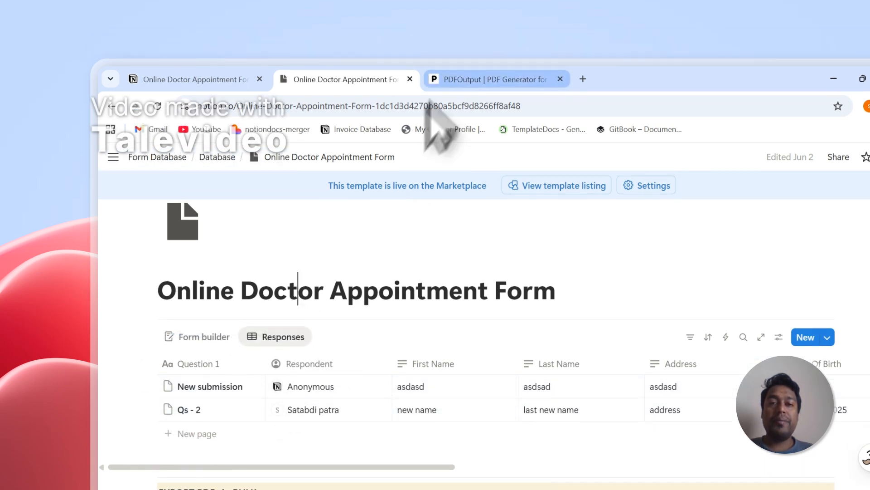
Step: Switch to the PDFOutput site and highlight "PDFs", "Google Docs" and "Notion Database" in its headline
left_click(453, 56)
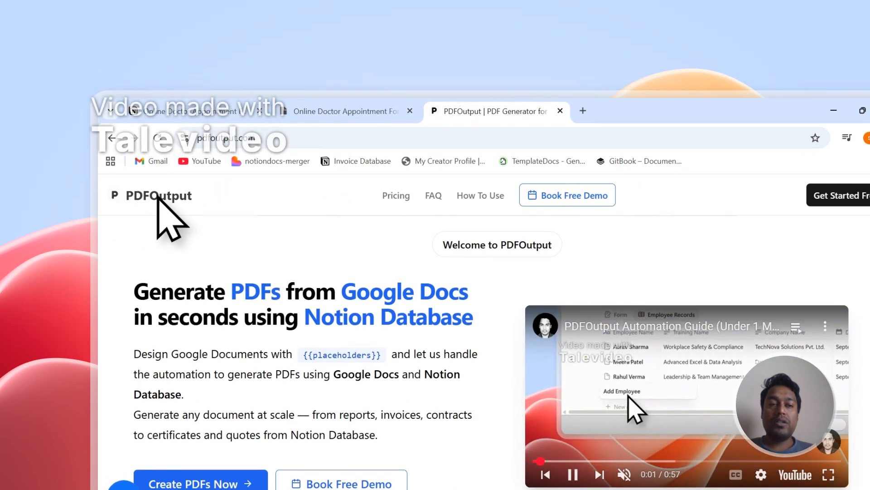
double_click(274, 297)
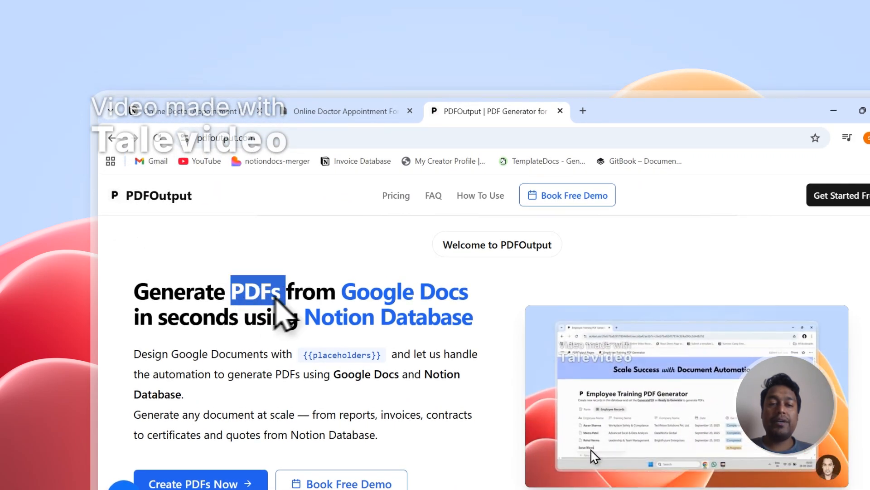
left_click_drag(343, 293, 467, 303)
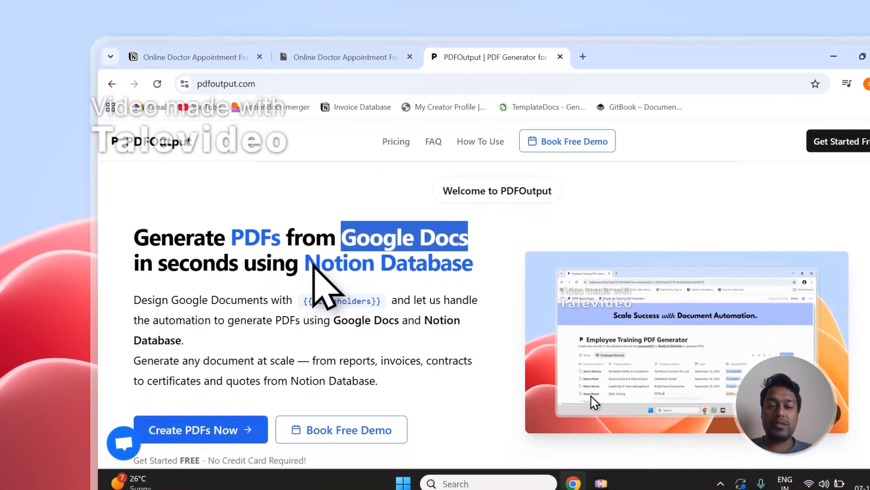
left_click_drag(313, 265, 428, 267)
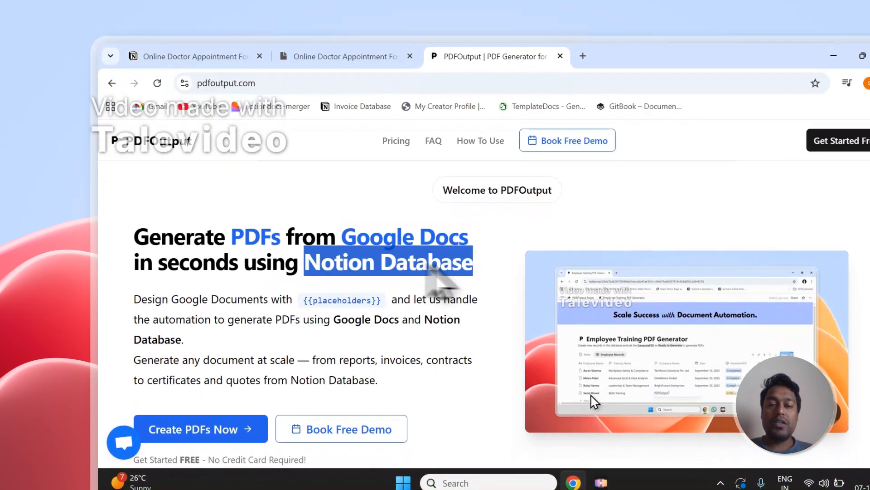
Step: Start creating PDFs in PDFOutput and sign in with the existing Google account, accepting the sign-in consent
left_click(213, 435)
left_click(384, 355)
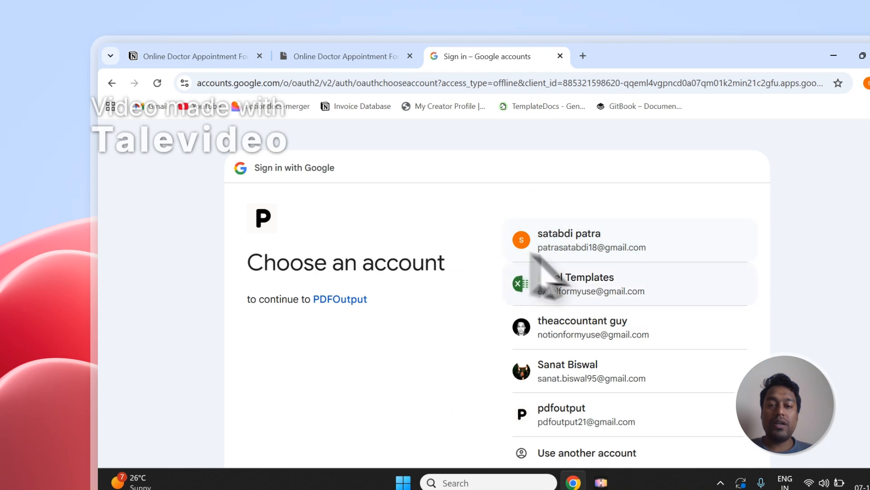
left_click(620, 338)
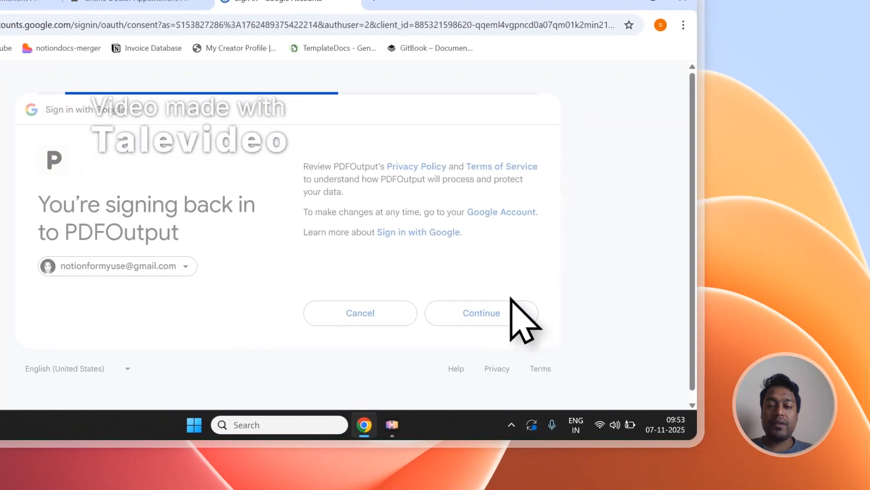
left_click(511, 301)
left_click(494, 395)
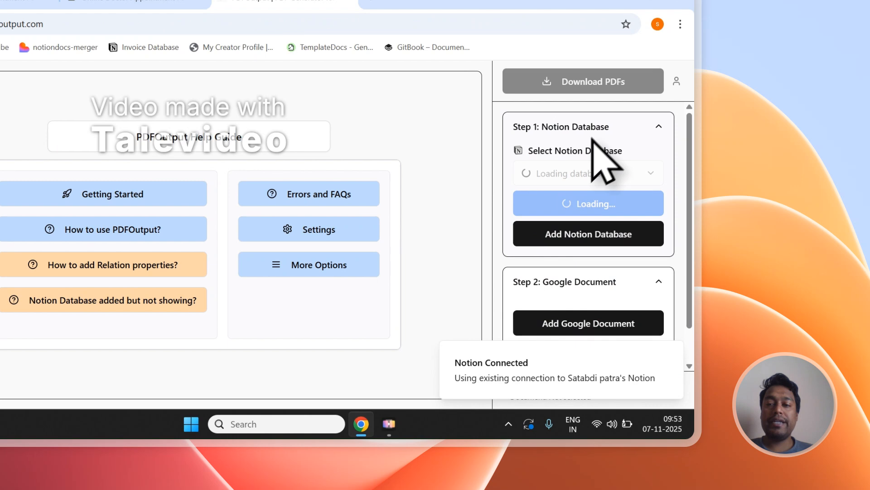
Step: Expand the Step 1: Notion Database section in PDFOutput and start adding a Notion database
left_click(592, 136)
left_click(584, 165)
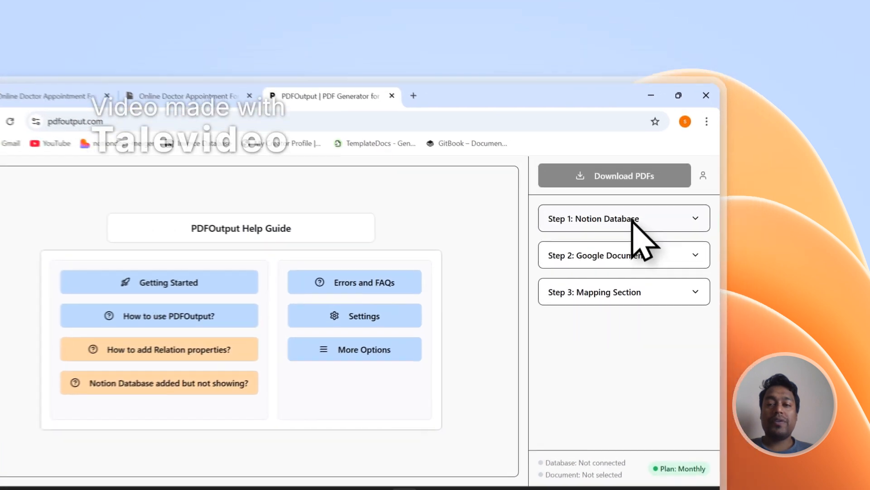
left_click(693, 175)
left_click(578, 347)
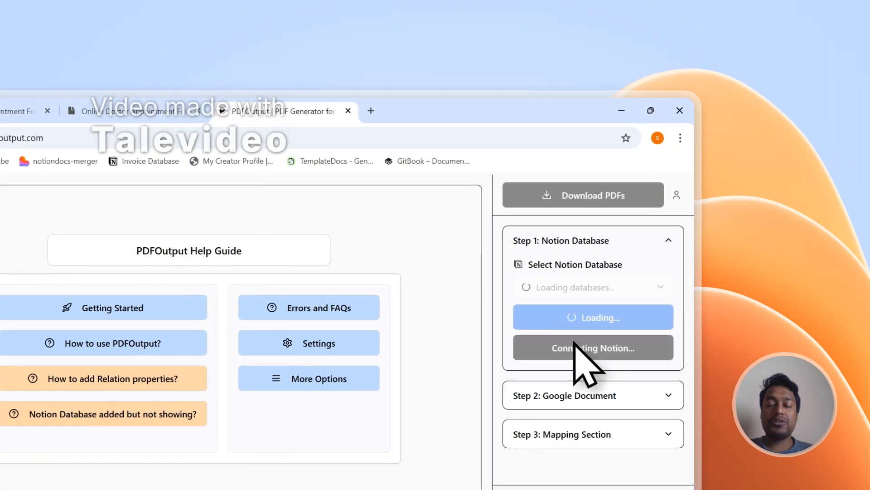
Step: Copy the page title "Online Doctor Appointment Form" from the Notion responses page
left_click(86, 111)
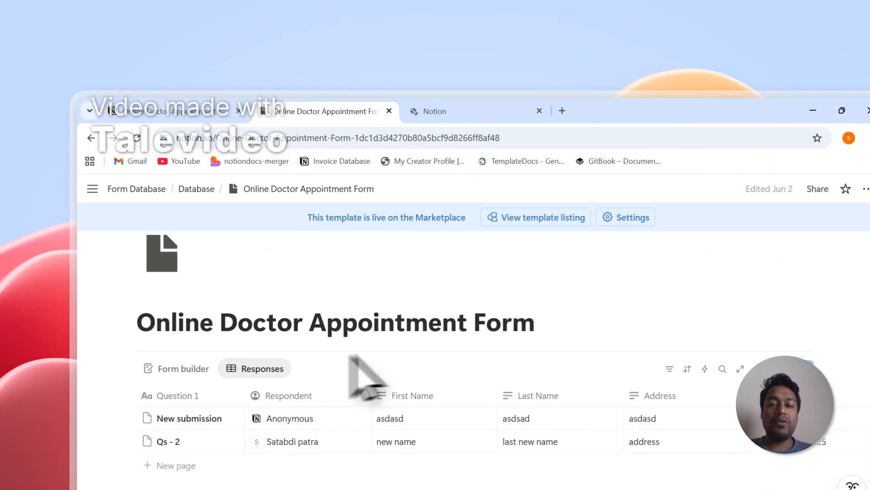
left_click_drag(534, 326, 240, 335)
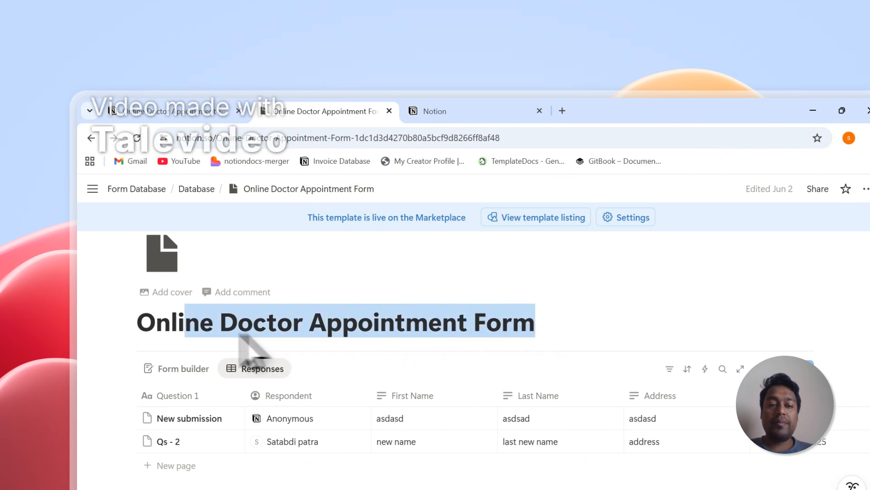
right_click(181, 335)
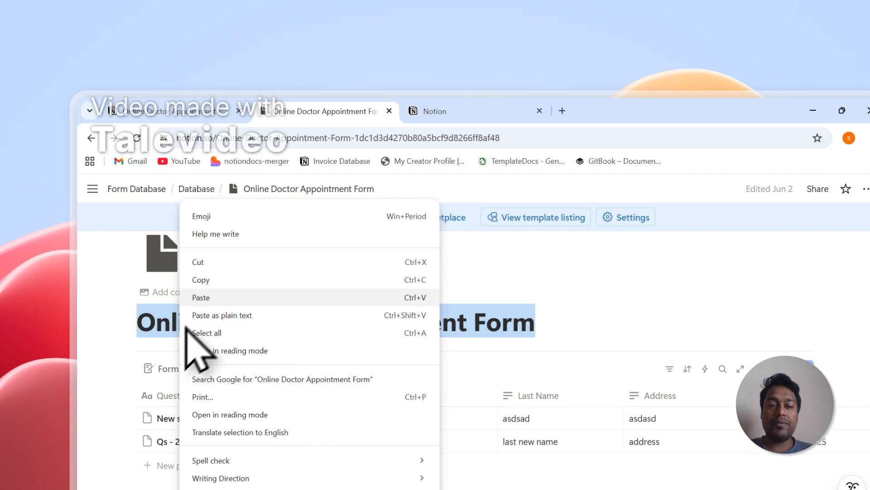
left_click(202, 281)
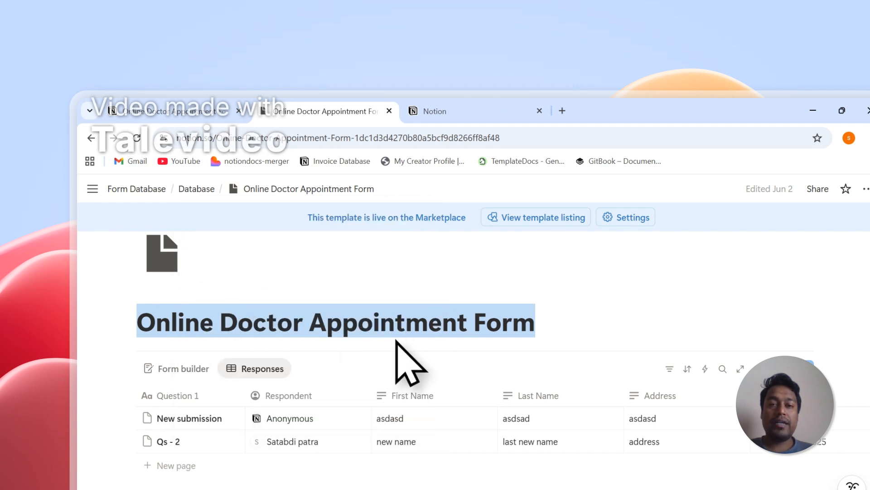
Step: Return to the PDFOutput connection request, accept the permissions and choose to select pages to share with PDFOutput
left_click(472, 114)
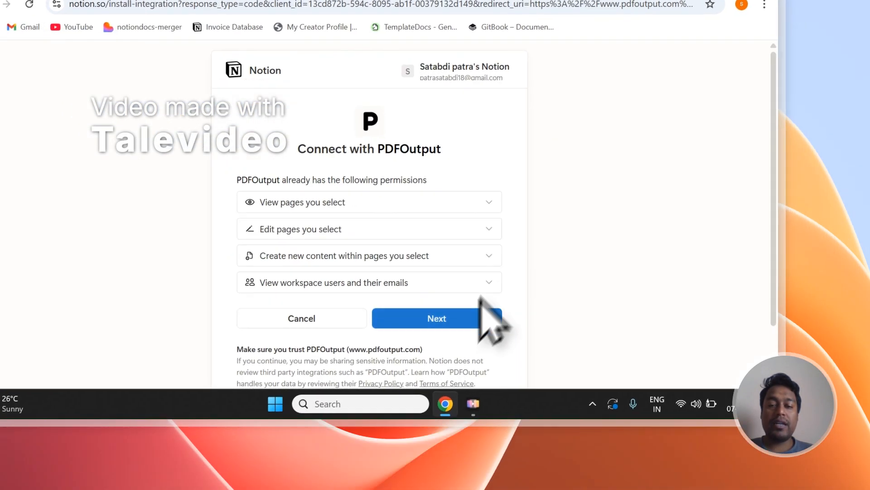
left_click(503, 453)
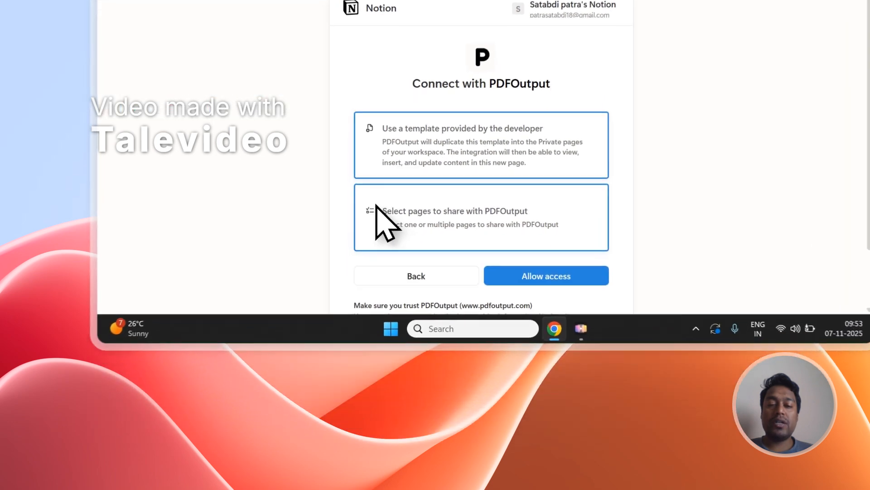
left_click(341, 317)
left_click(603, 248)
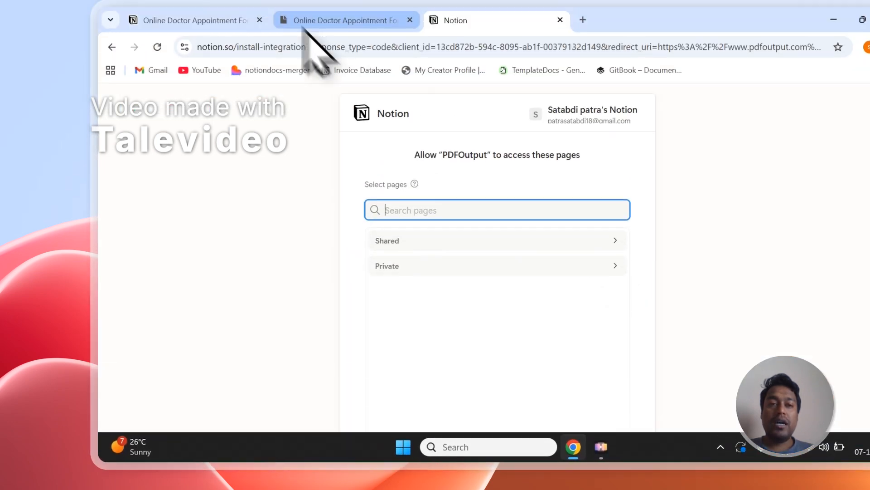
Step: Search the shareable pages for the copied title "Online Doctor Appointment Form" and add the page located under Form Database / Database
left_click(317, 21)
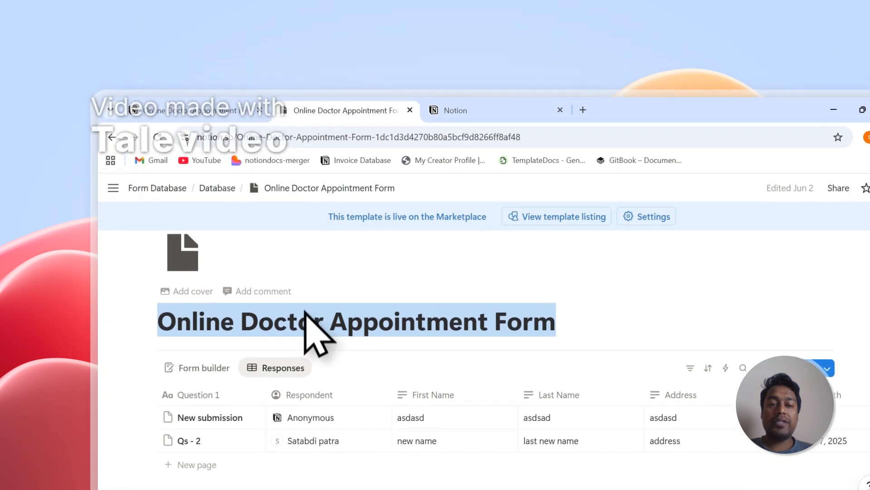
left_click(442, 113)
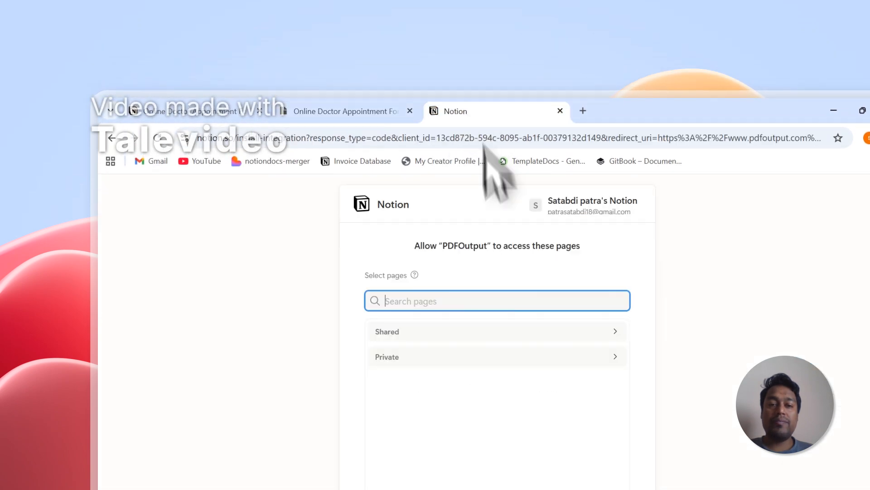
right_click(414, 303)
left_click(460, 379)
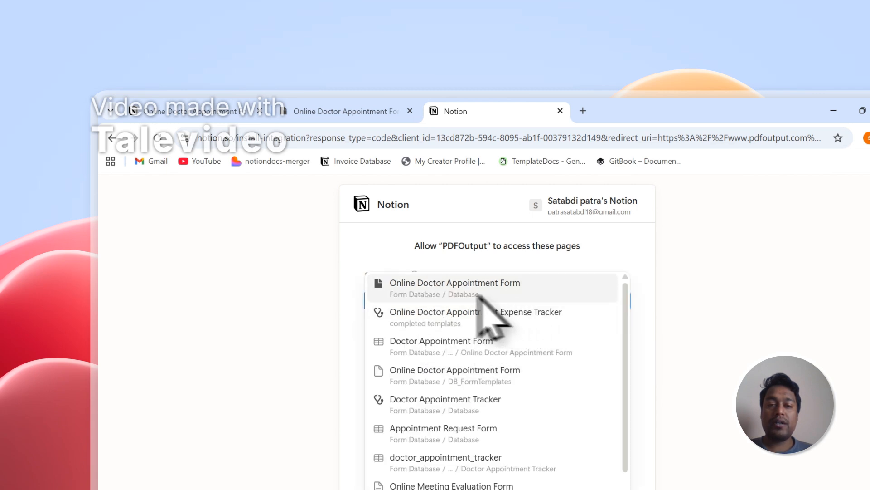
left_click(517, 286)
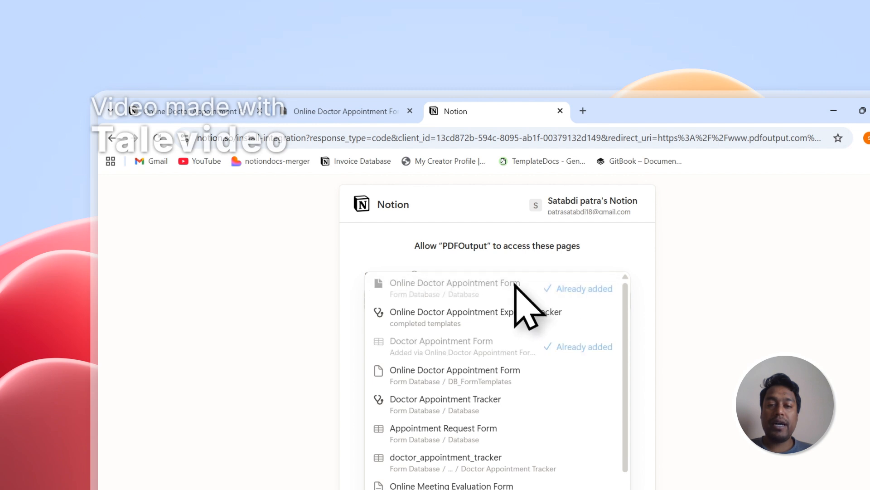
left_click(572, 258)
left_click(501, 358)
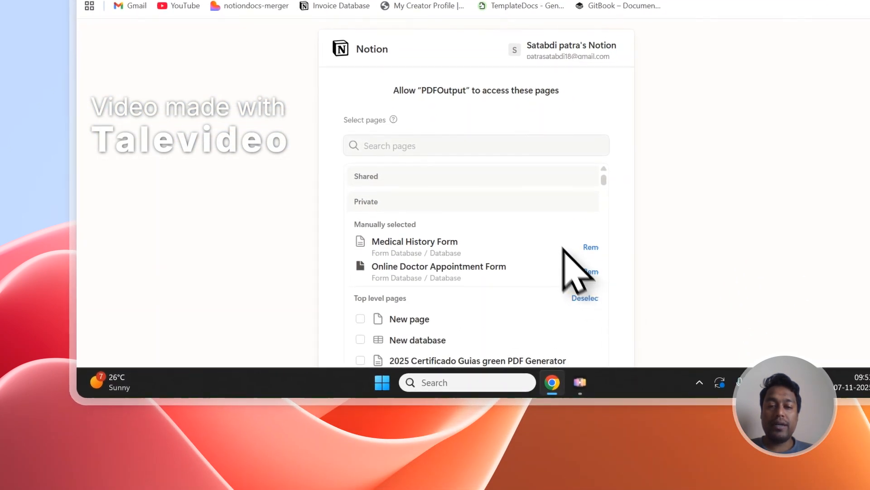
Step: Check the manually selected pages, search for "Online Doctor Appointment Form" once more and dismiss the results
scroll(562, 363, "down", 2)
scroll(543, 227, "up", 2)
left_click(452, 148)
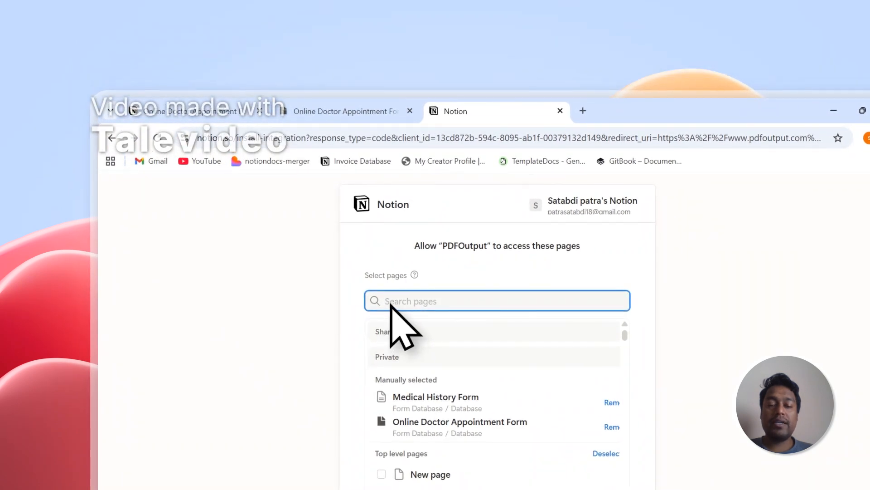
right_click(390, 304)
left_click(419, 379)
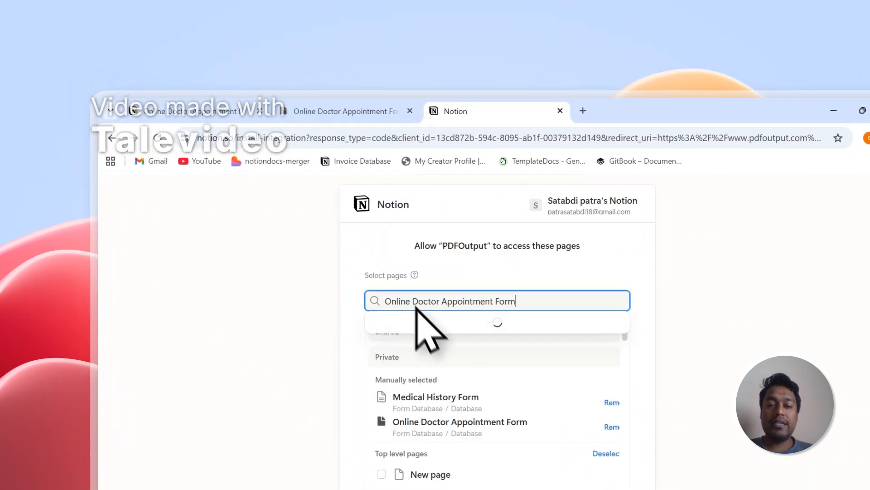
left_click(462, 266)
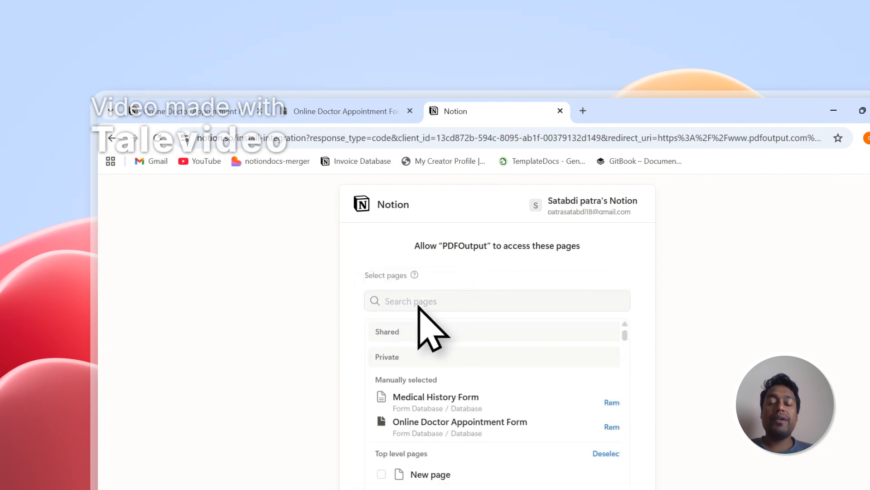
Step: Examine the top-level pages available for sharing and compare them with the Online Doctor Appointment Form page in Notion
scroll(419, 331, "down", 5)
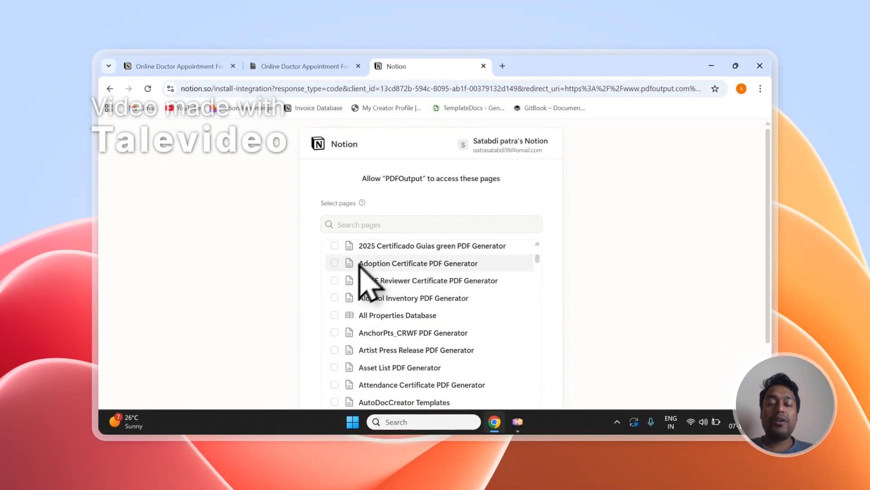
scroll(344, 263, "up", 3)
scroll(342, 281, "down", 1)
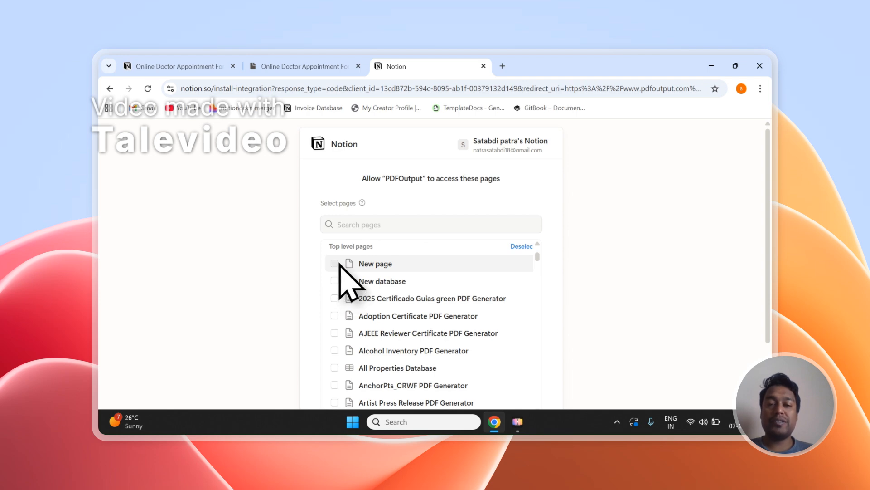
left_click(365, 224)
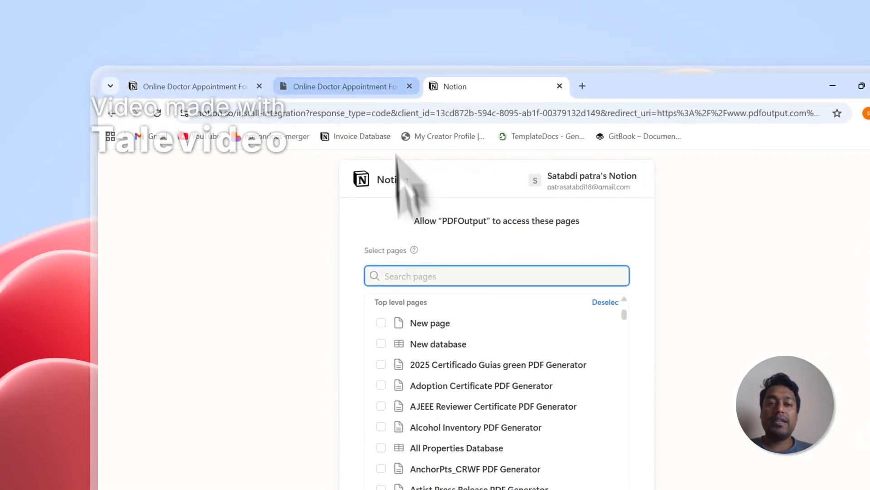
left_click(313, 66)
left_click(470, 86)
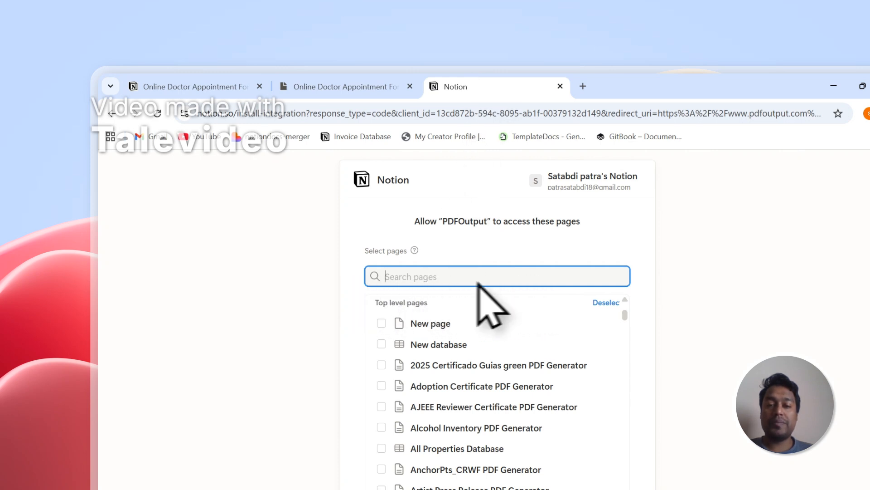
left_click(345, 86)
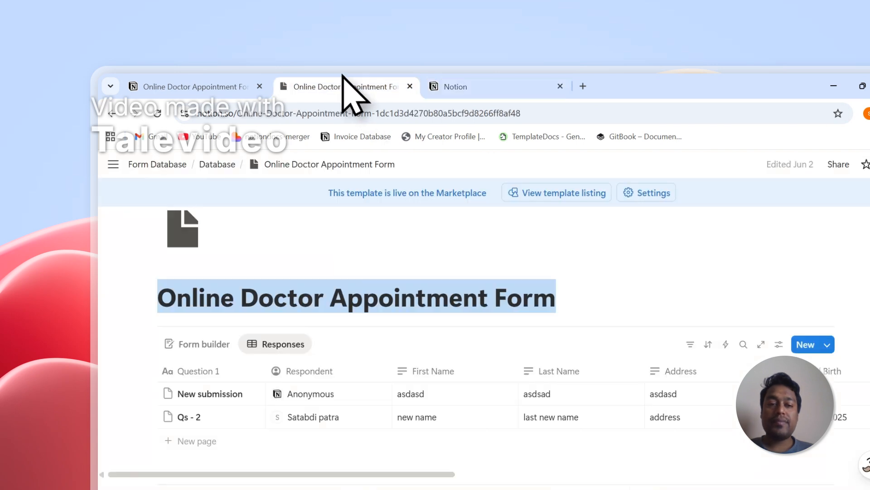
left_click(353, 304)
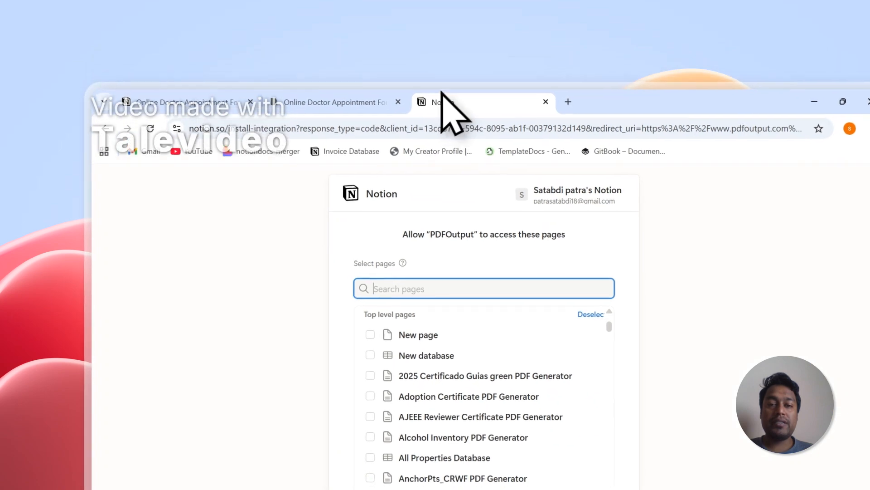
left_click(345, 51)
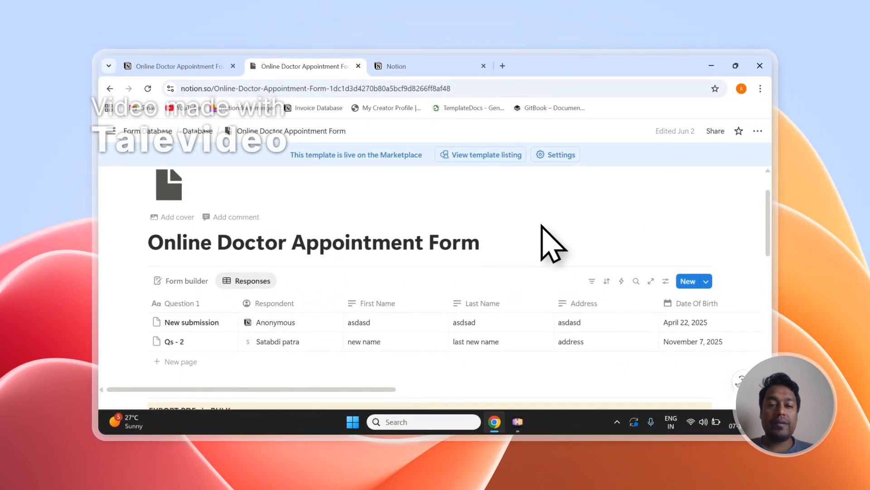
Step: Recheck the Online Doctor Appointment Form page in Notion against the pages listed in the PDFOutput access request
left_click(435, 65)
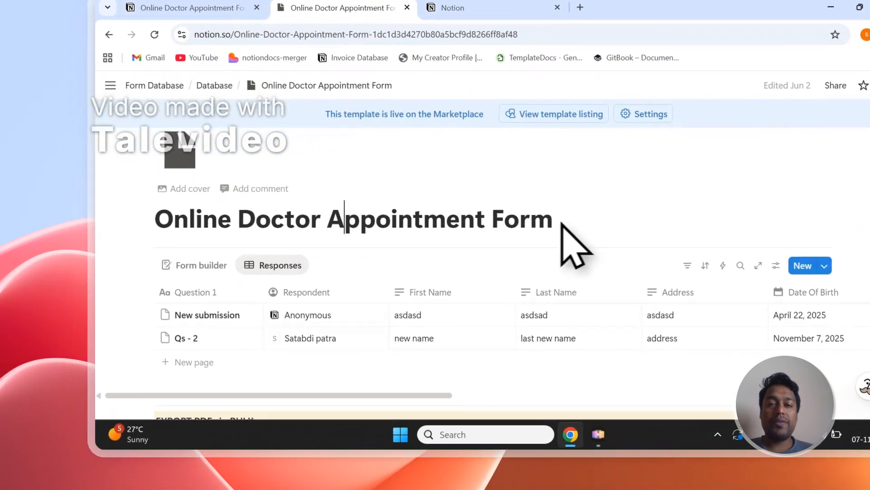
left_click(372, 116)
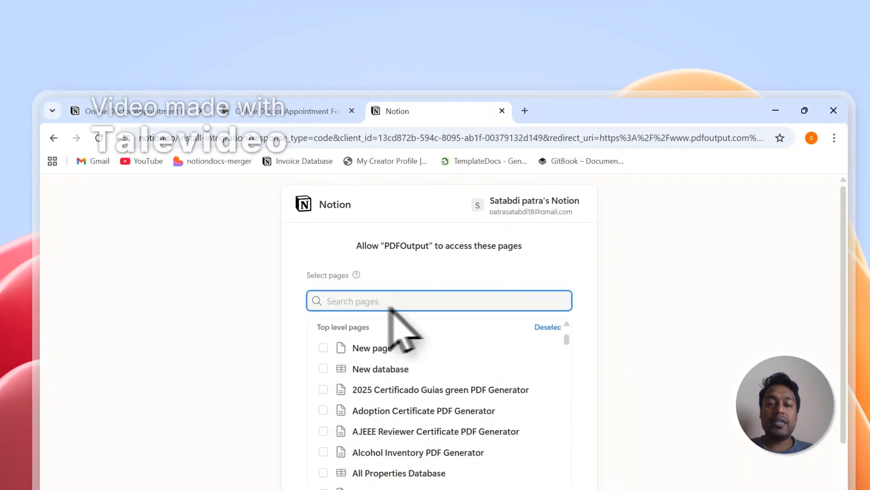
left_click(324, 108)
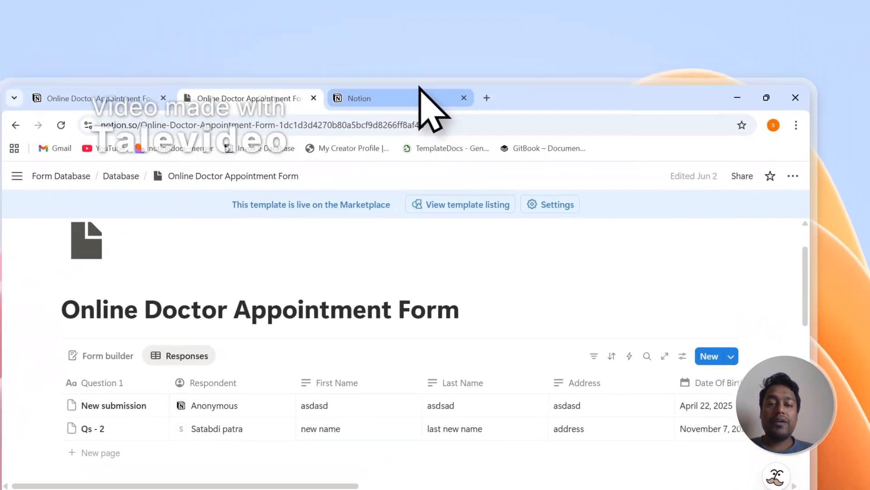
left_click(420, 96)
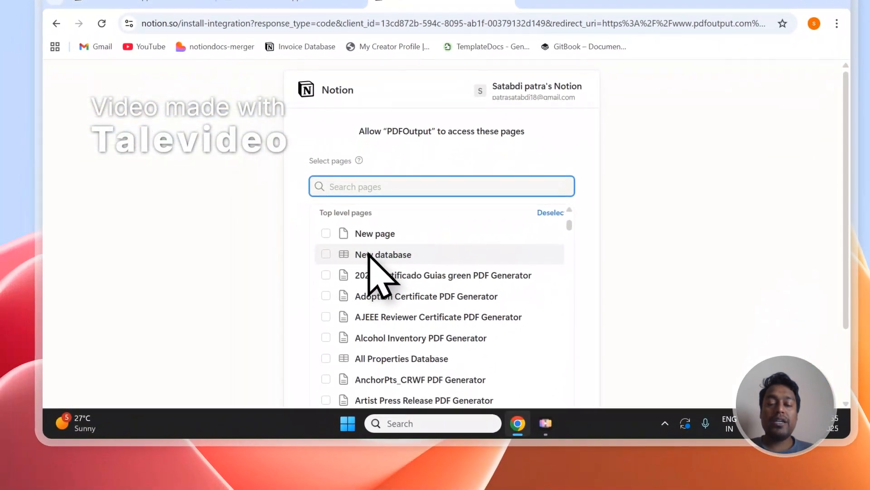
Step: Allow PDFOutput to access the selected Notion pages
scroll(414, 213, "down", 3)
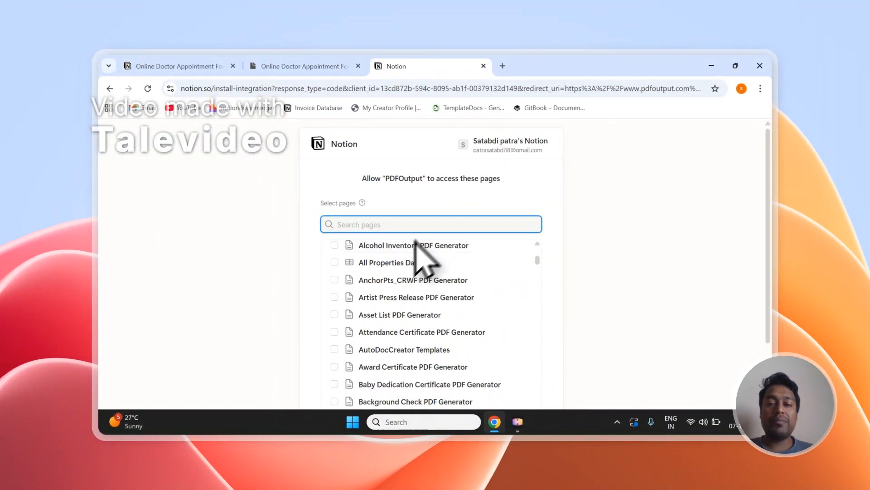
scroll(422, 233, "down", 2)
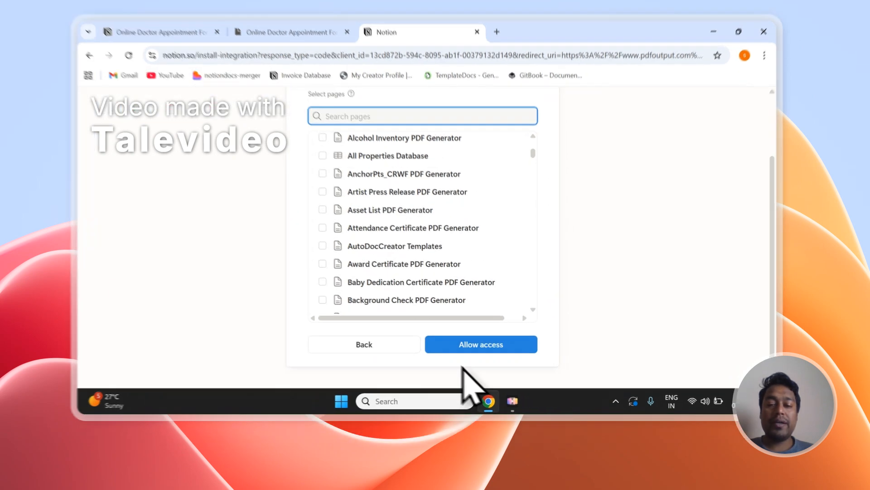
left_click(471, 348)
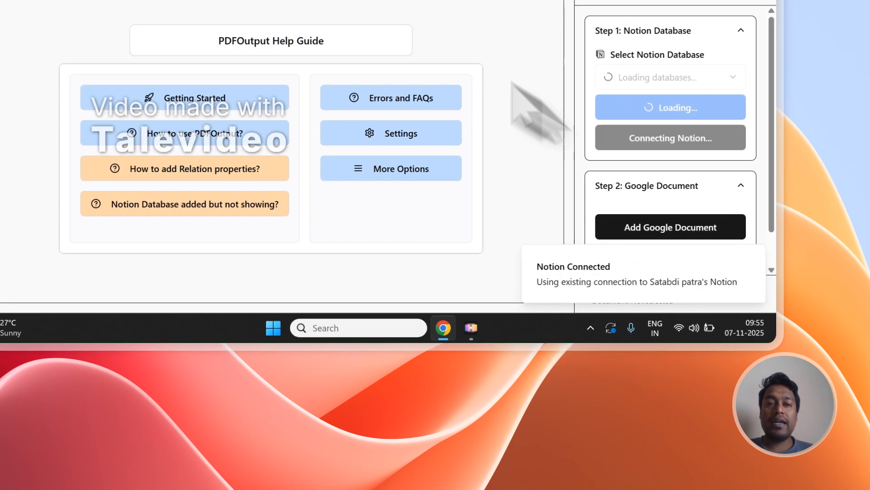
Step: Check the Notion databases available in PDFOutput for the doctor appointment form and reload the page to refresh them
left_click(306, 82)
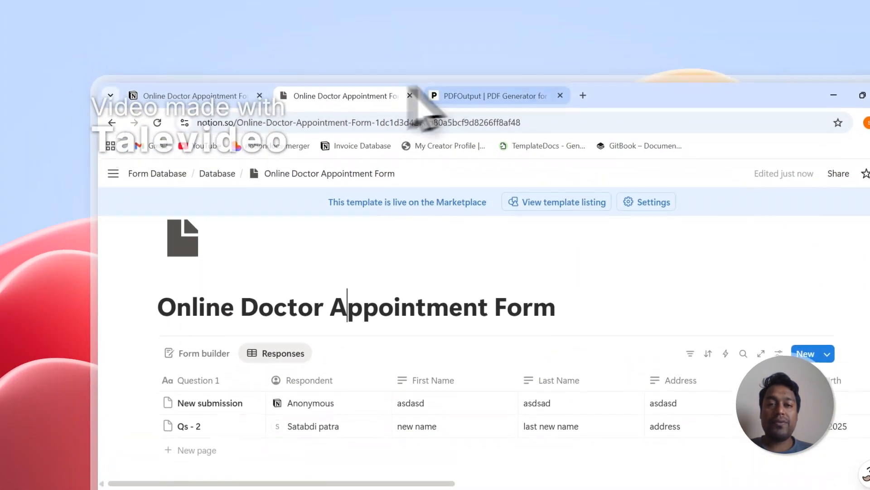
left_click(490, 52)
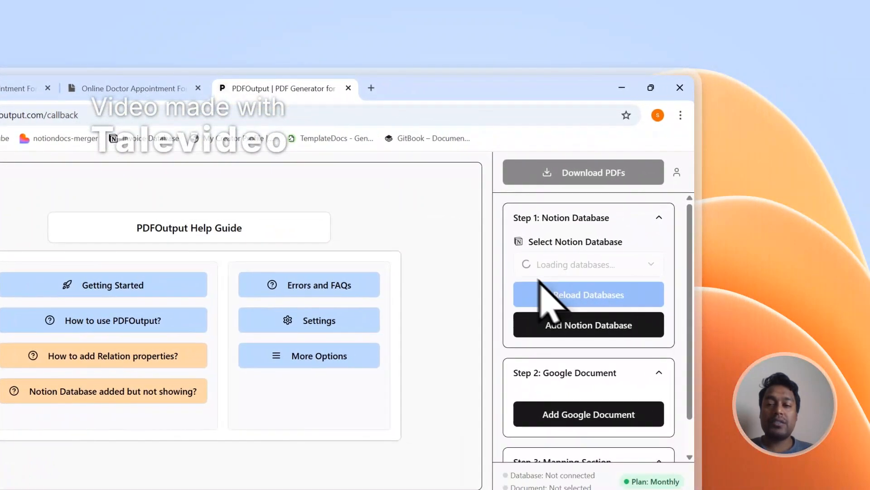
left_click(561, 262)
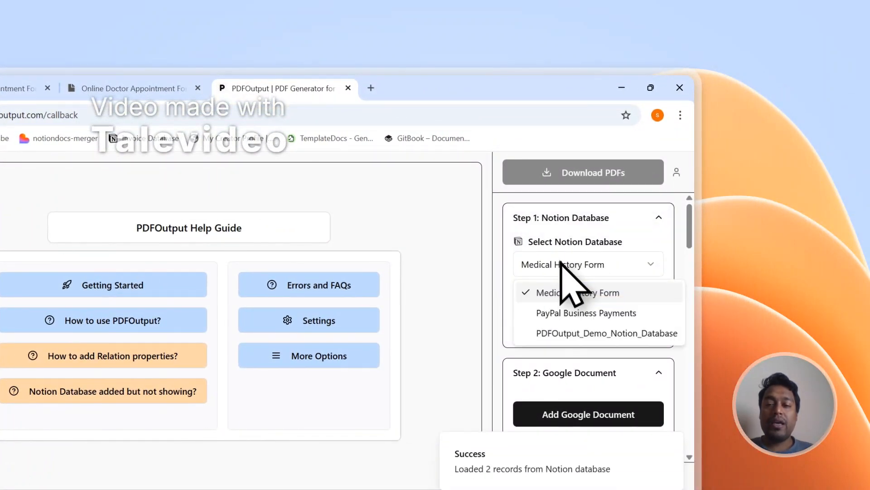
left_click(570, 294)
left_click(154, 139)
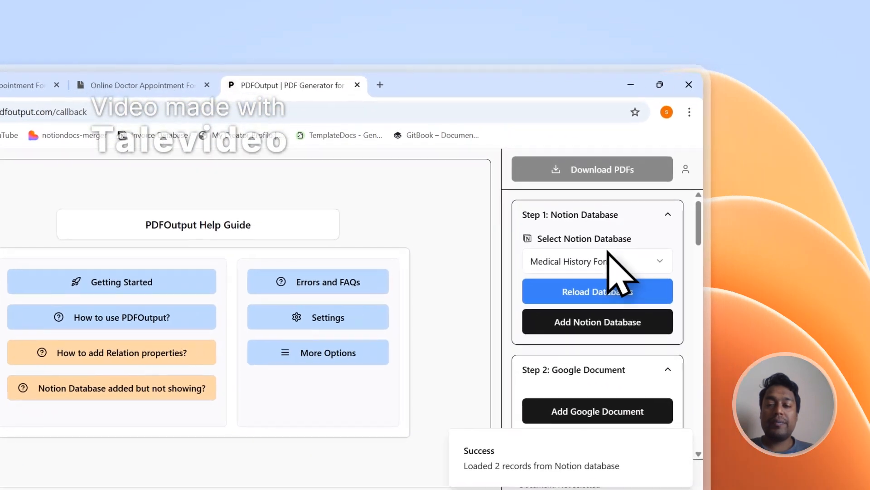
left_click(799, 285)
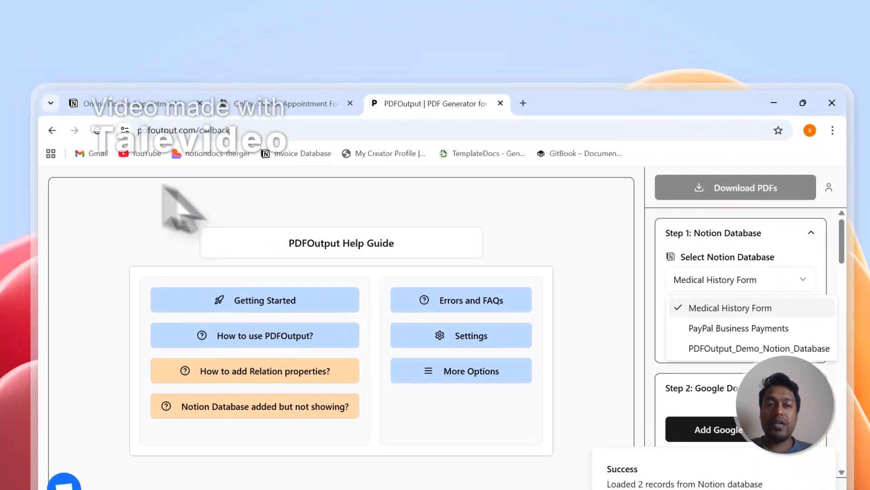
left_click(157, 138)
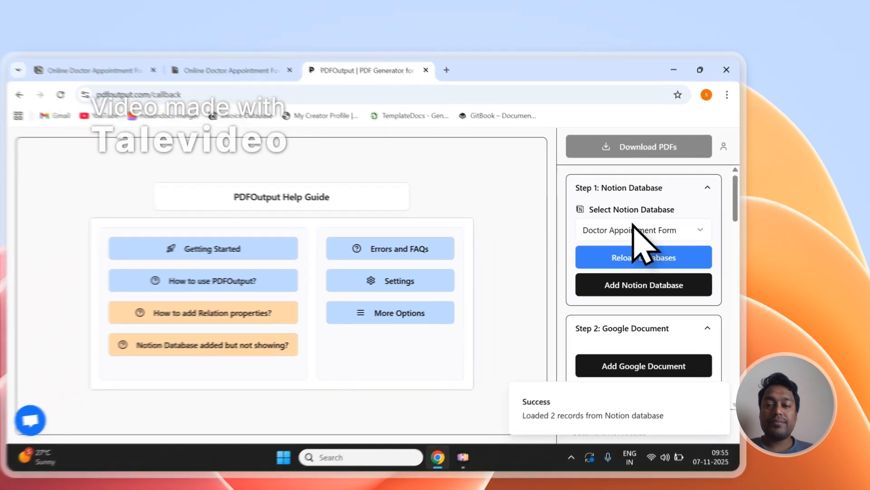
Step: Select Doctor Appointment Form as the Notion database and review its properties in the mapping section
left_click(676, 212)
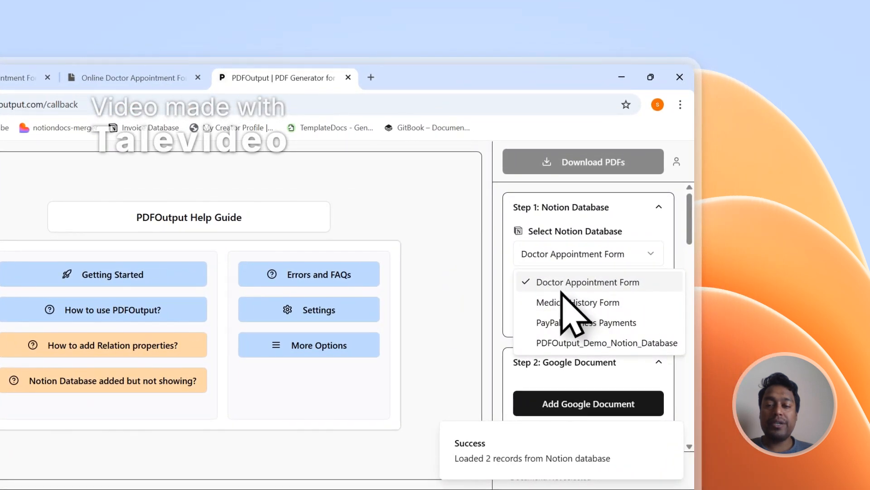
left_click(562, 290)
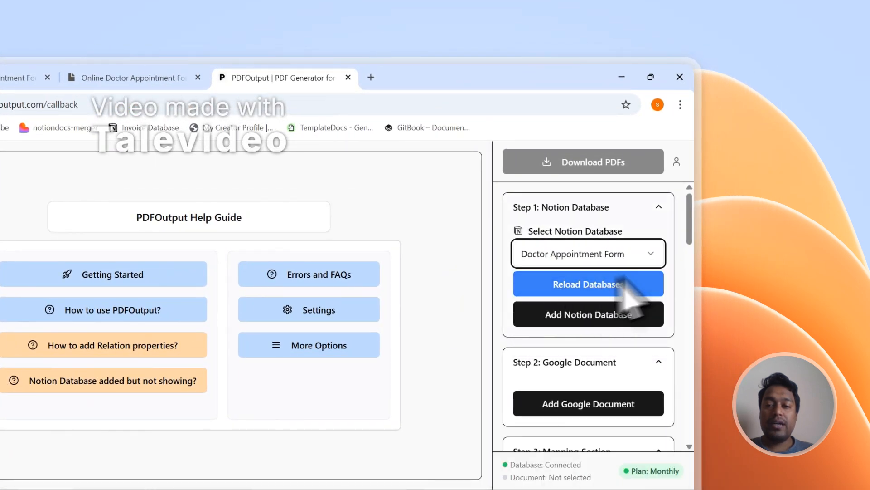
left_click_drag(688, 222, 688, 325)
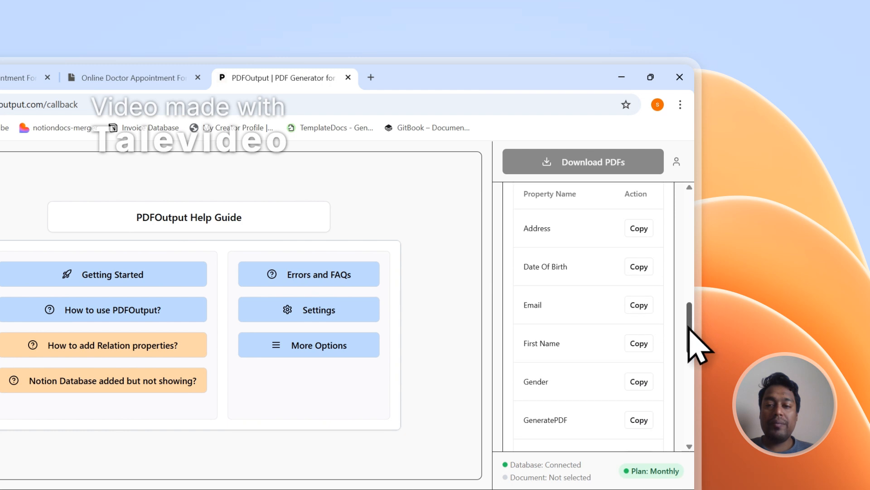
scroll(543, 308, "down", 1)
scroll(543, 320, "down", 4)
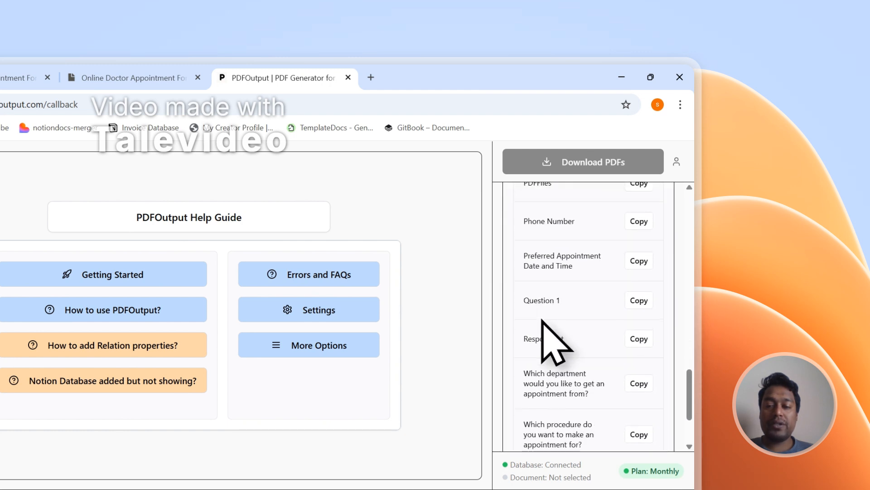
scroll(543, 320, "up", 12)
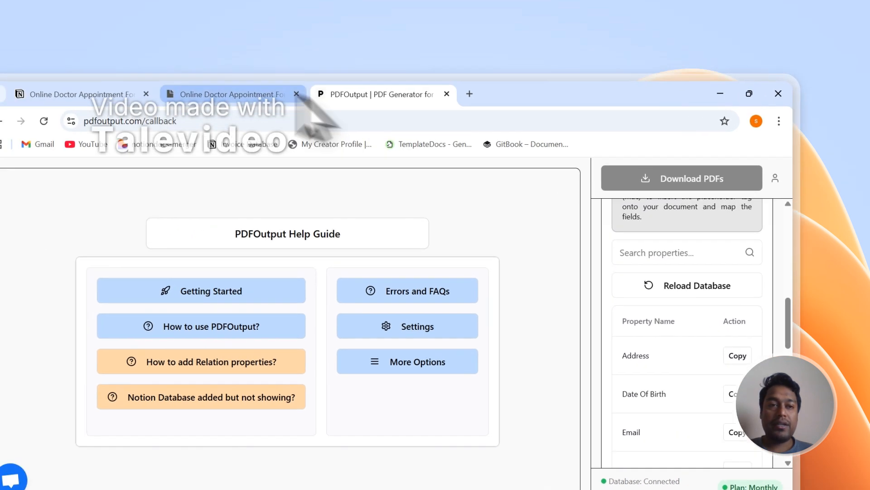
Step: Compare the response columns of the Notion form with the database properties listed for mapping in PDFOutput
left_click(145, 78)
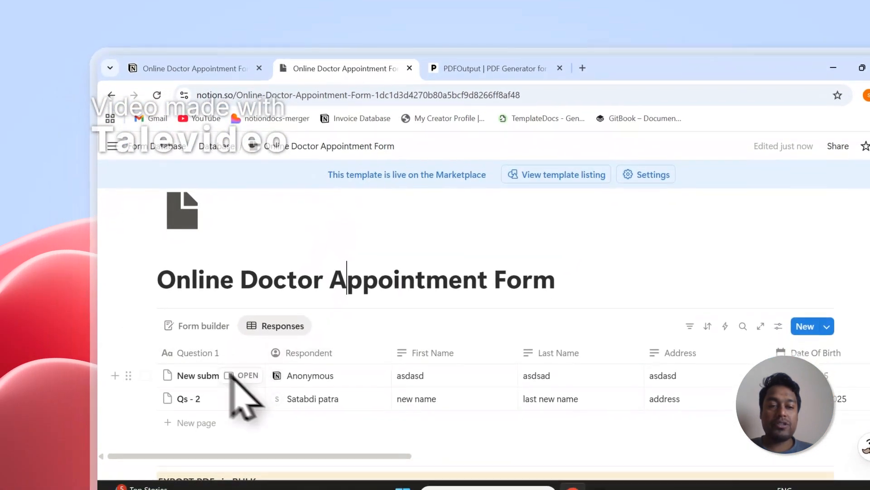
left_click(526, 67)
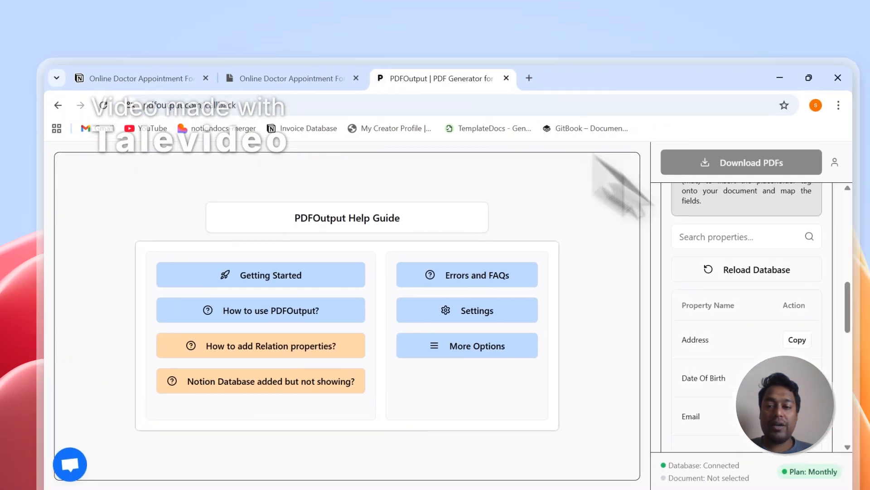
scroll(626, 295, "down", 7)
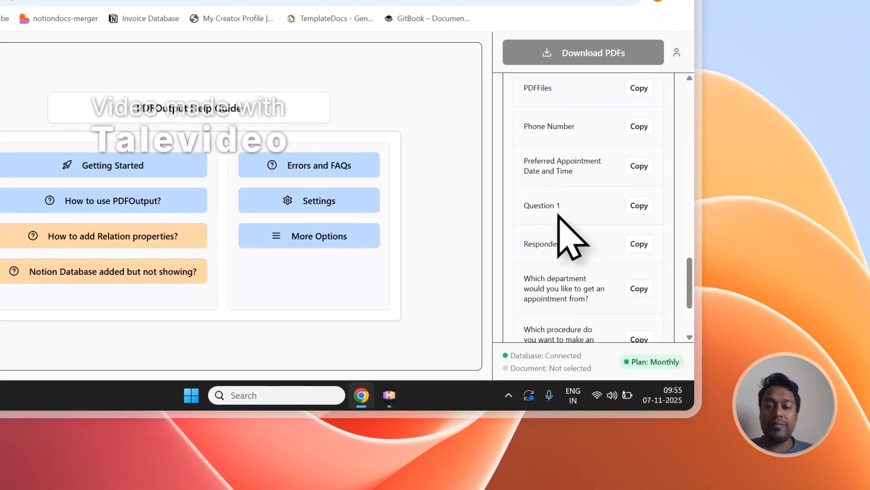
scroll(560, 221, "down", 3)
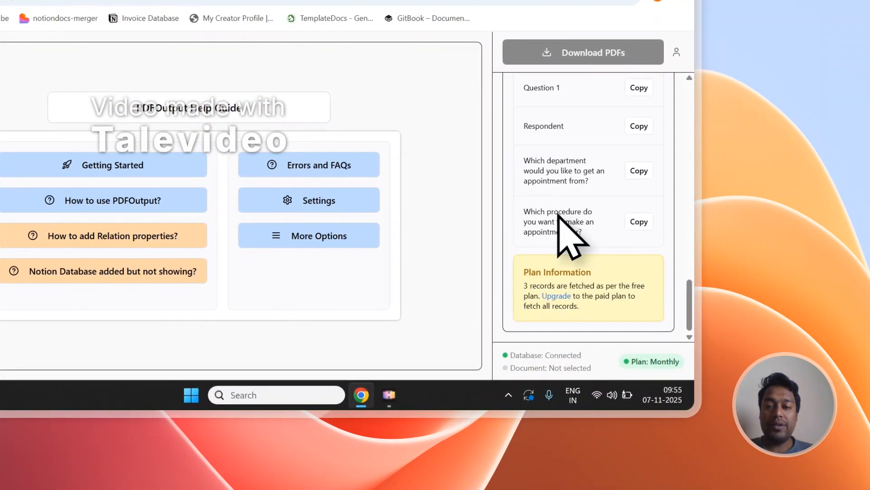
scroll(561, 223, "up", 6)
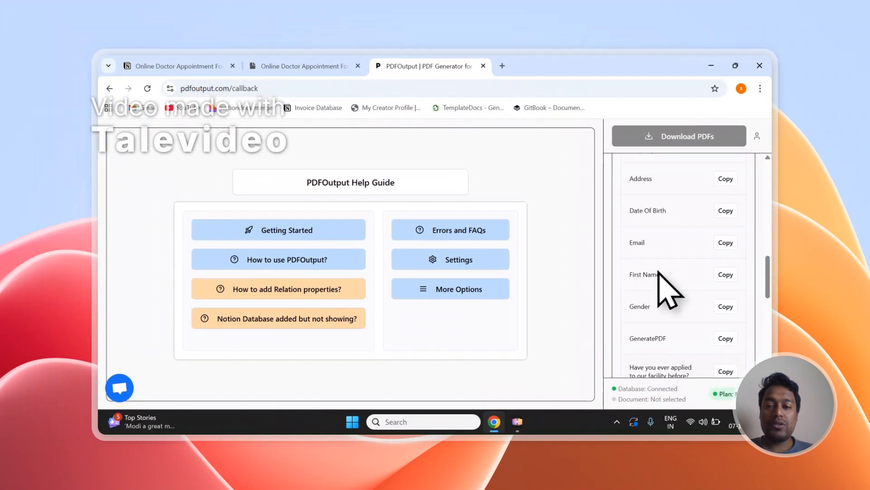
scroll(659, 272, "up", 1)
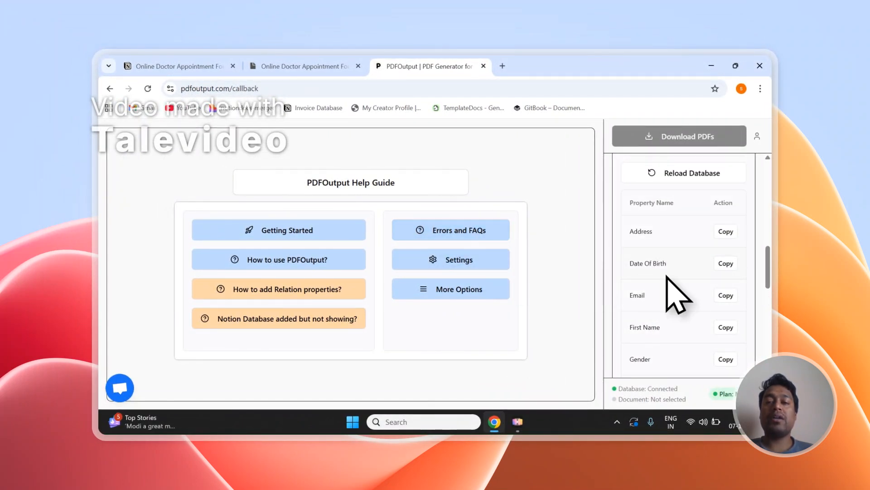
scroll(666, 277, "up", 8)
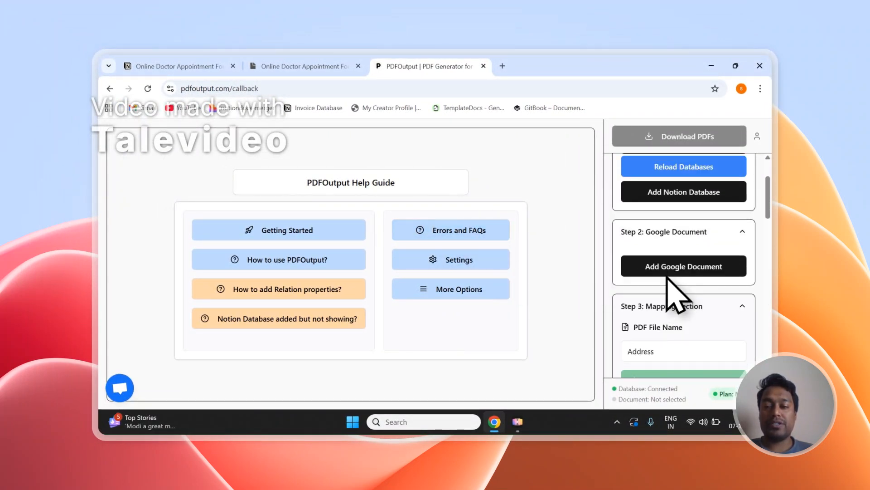
scroll(680, 256, "up", 2)
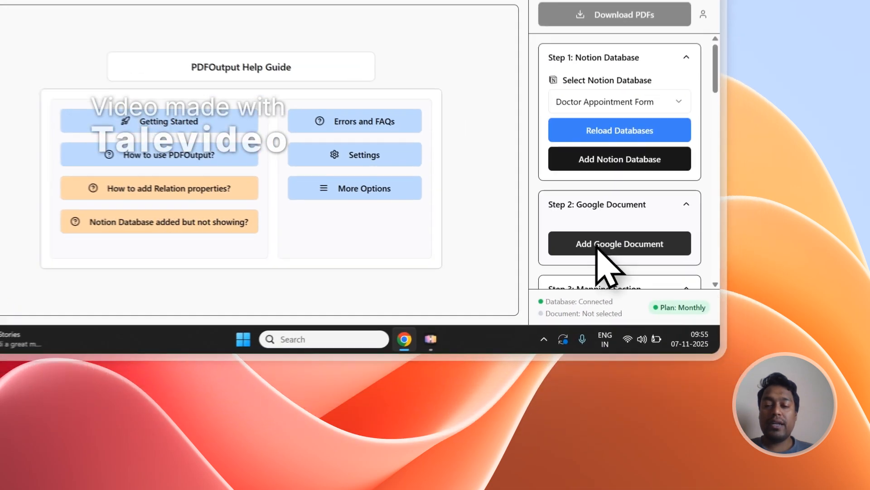
left_click(664, 338)
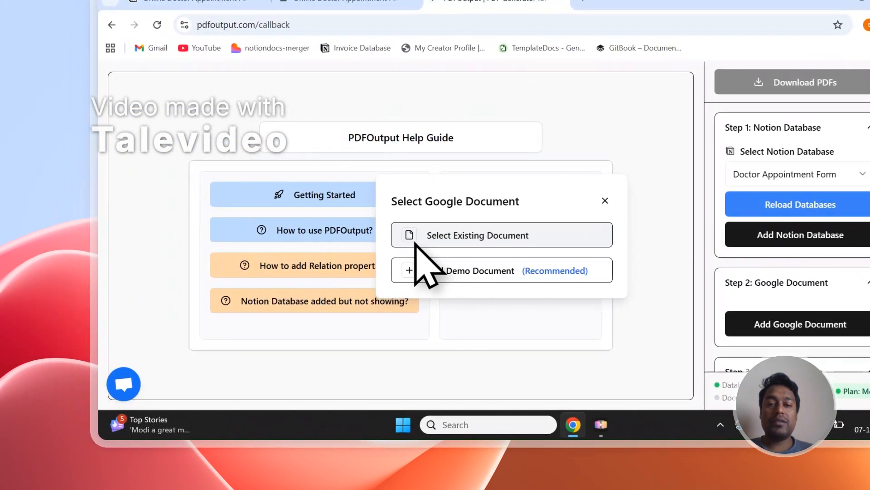
left_click(415, 243)
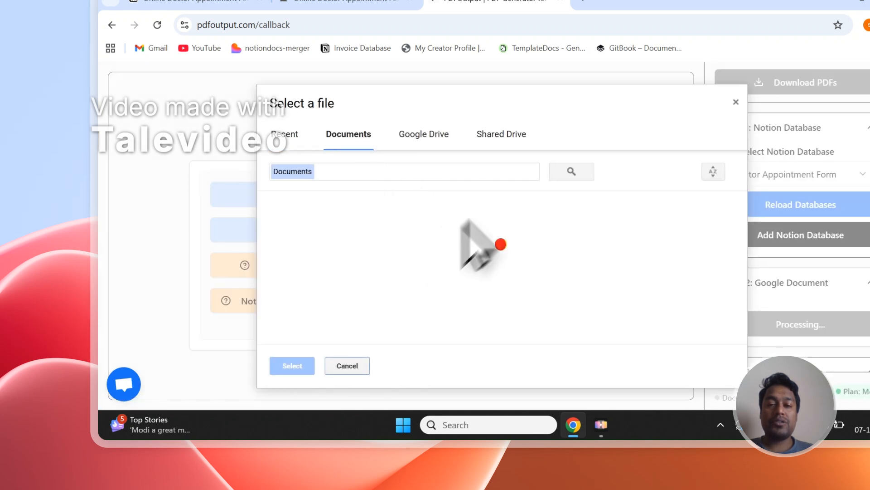
left_click(363, 367)
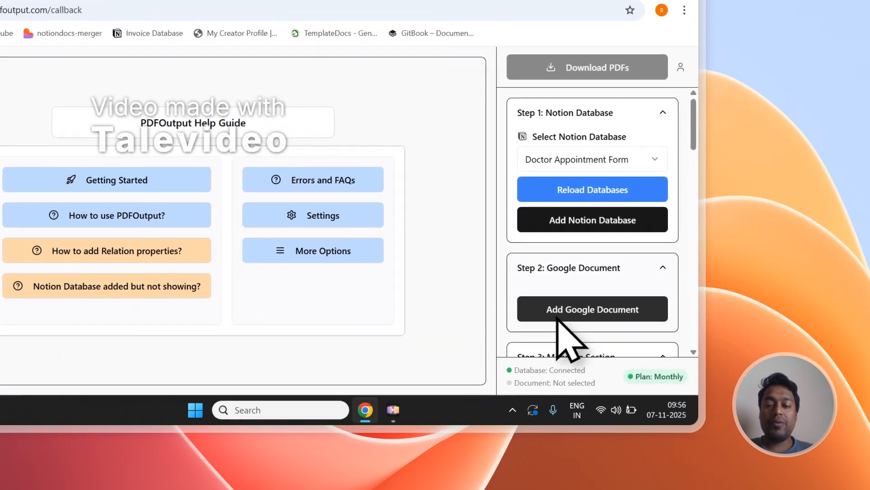
Step: Add the recommended demo Google document and rename it "Doctor Appointment Template"
left_click(557, 317)
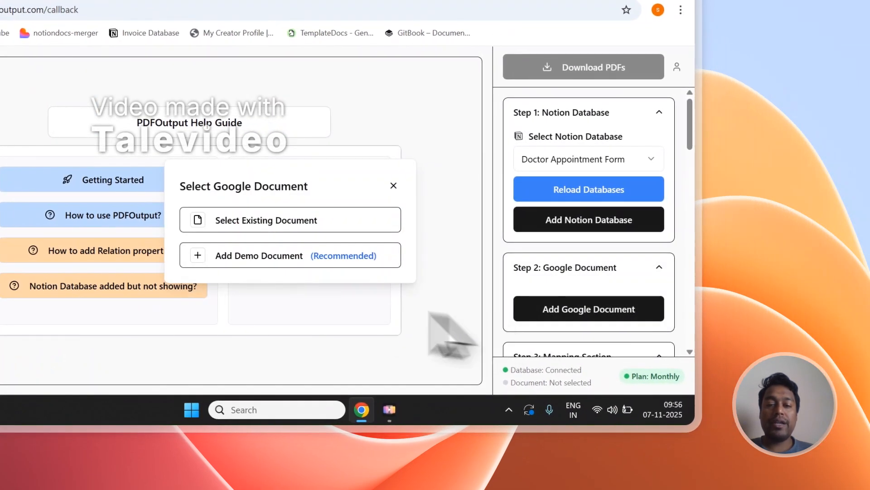
left_click(286, 255)
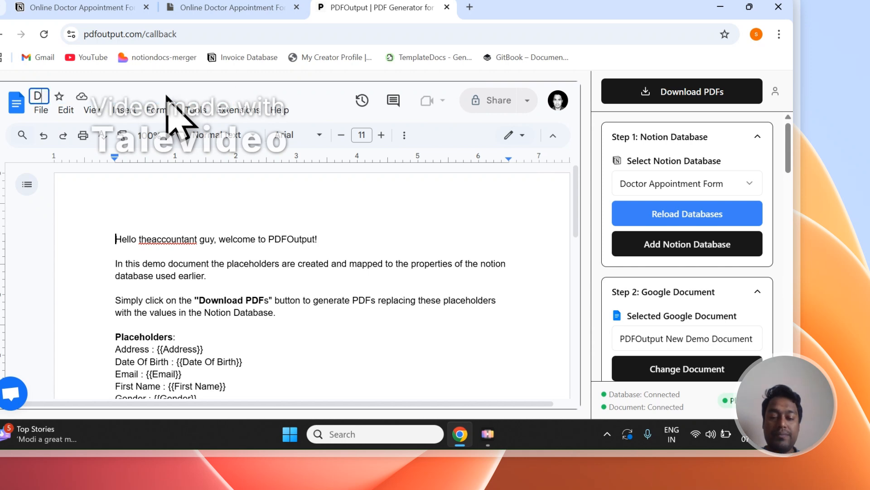
type("octor Appointme")
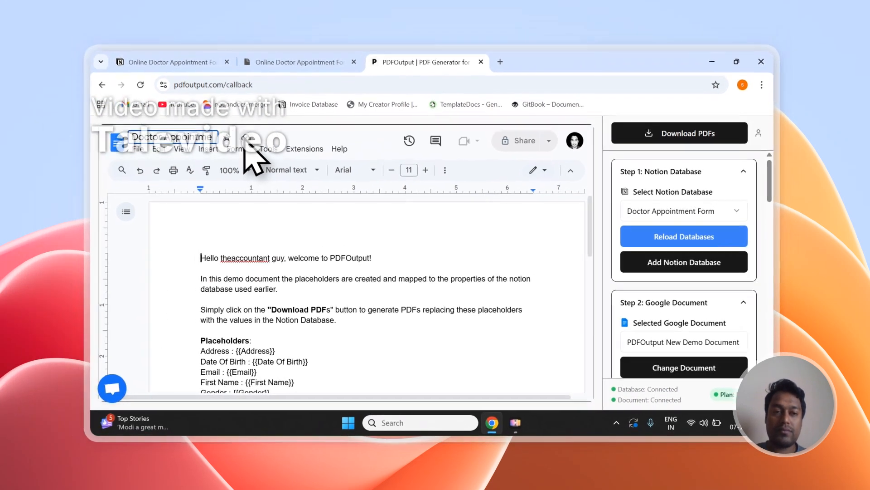
type("nt For")
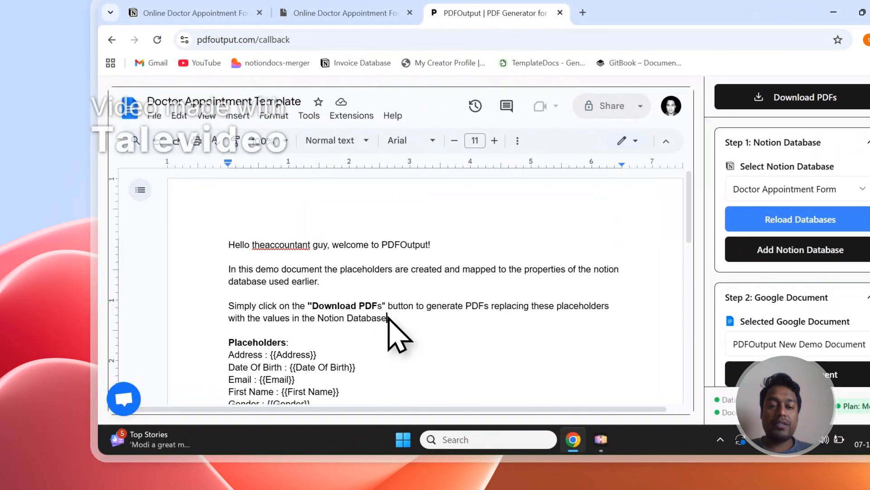
Step: Delete the welcome and instruction paragraphs above the Placeholders heading in the template document
left_click(349, 322)
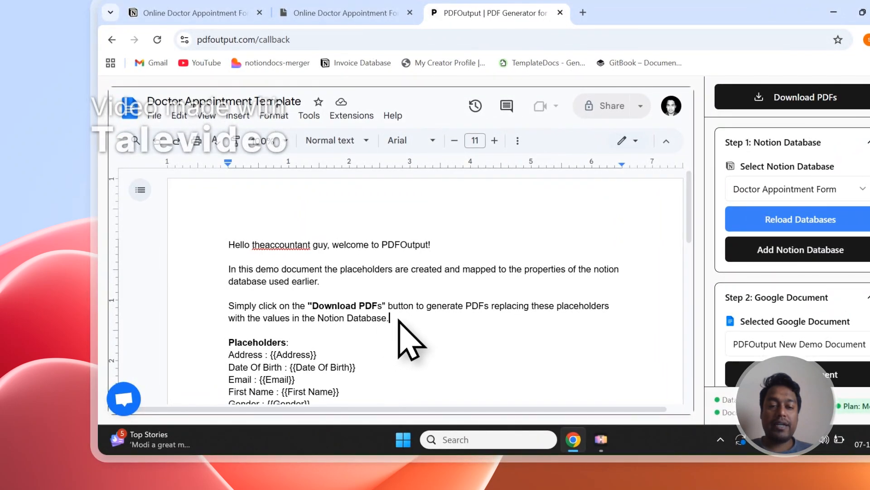
left_click_drag(399, 319, 240, 245)
key("Delete")
key("Delete")
key("Delete")
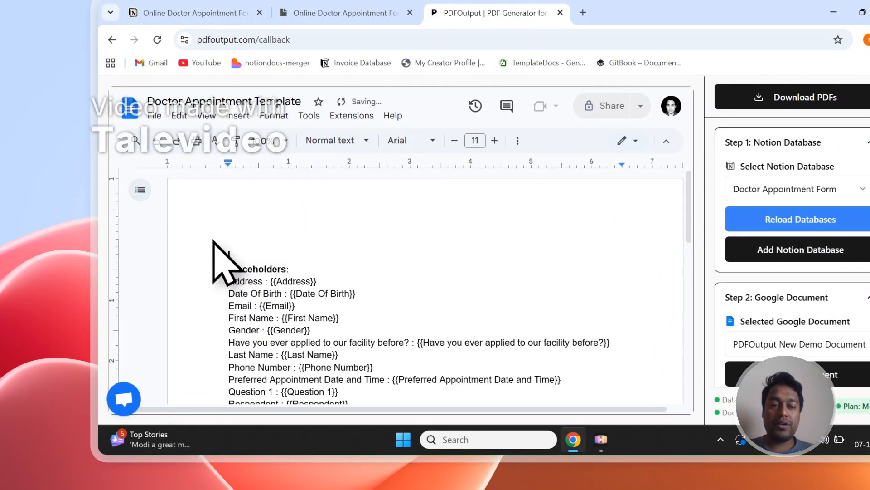
Step: Delete the Placeholders heading line above the list of fields in the template document
key("shift+Down")
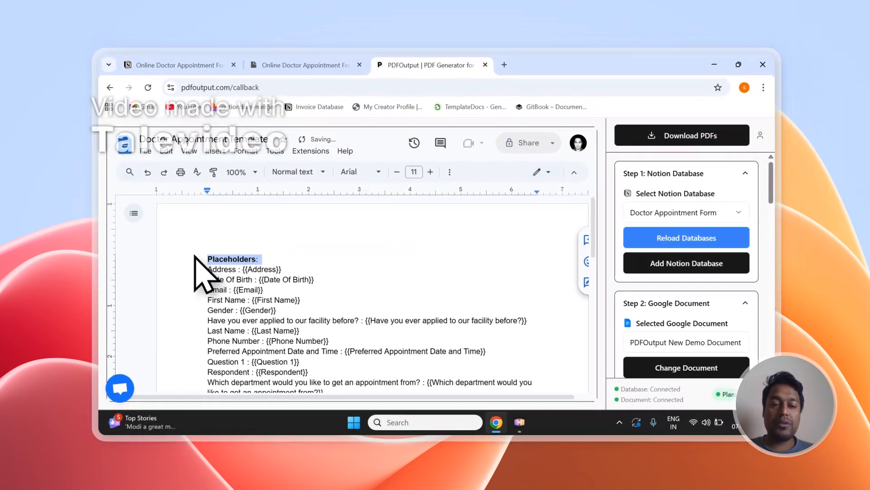
key("Delete")
scroll(194, 256, "down", 2)
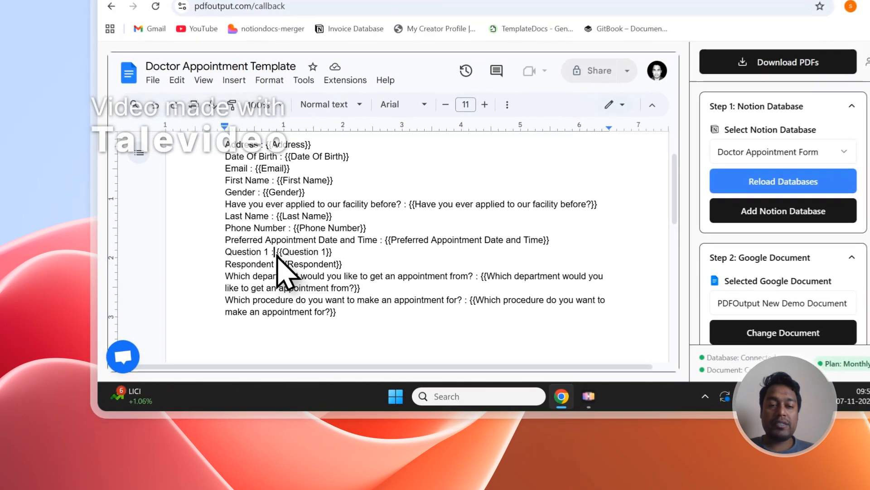
Step: Compare the template's placeholder tags, such as {{Respondent}} and {{Date Of Birth}}, with the response columns of the Notion form
left_click_drag(251, 299, 301, 301)
left_click(309, 310)
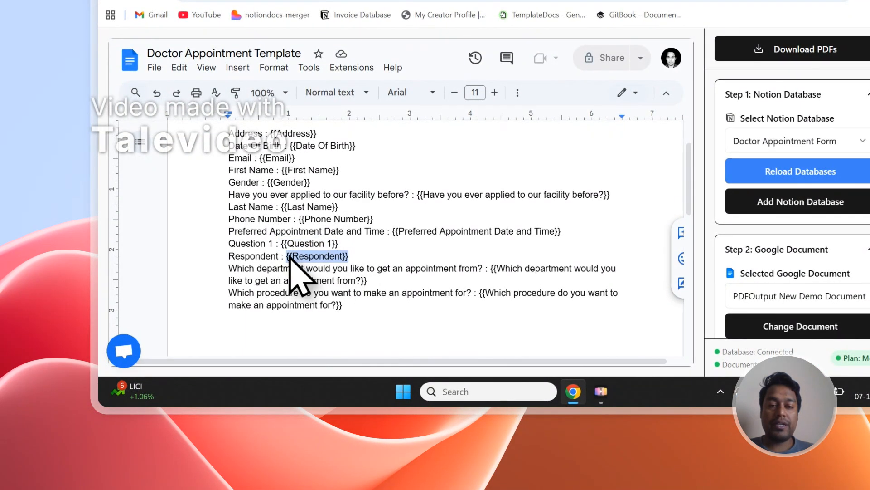
scroll(333, 277, "up", 2)
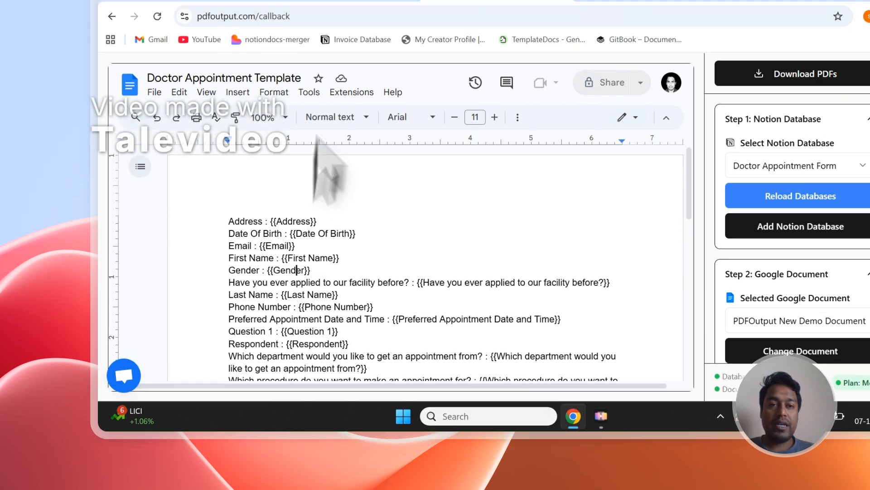
left_click(340, 101)
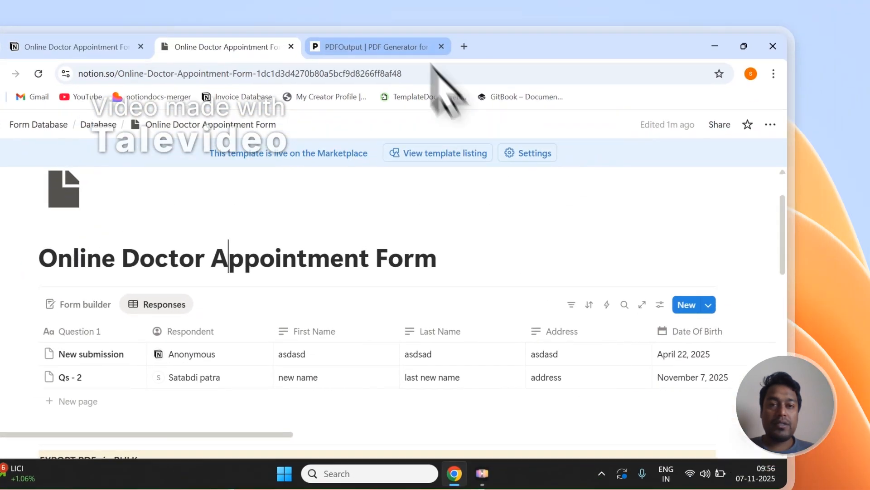
left_click(422, 43)
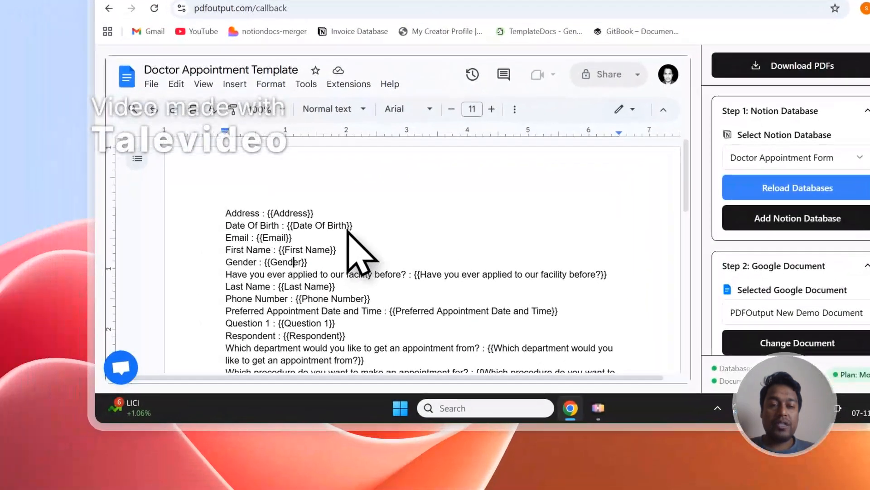
left_click_drag(146, 348, 96, 350)
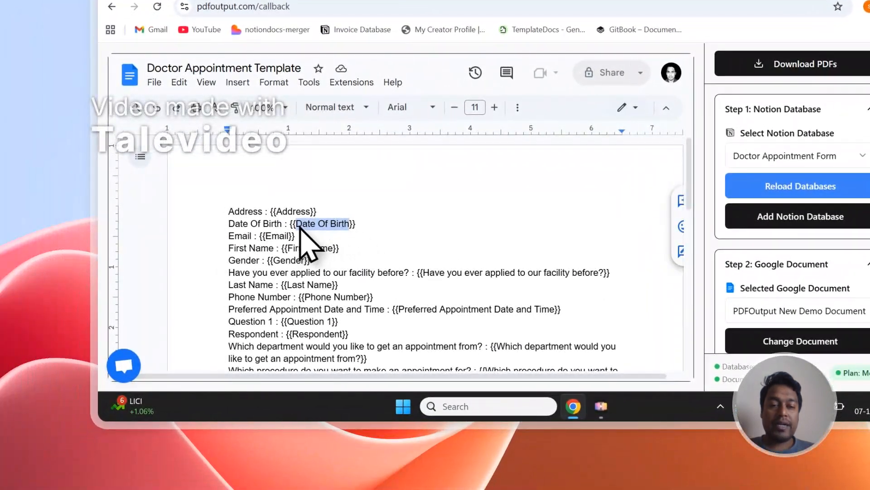
left_click(358, 81)
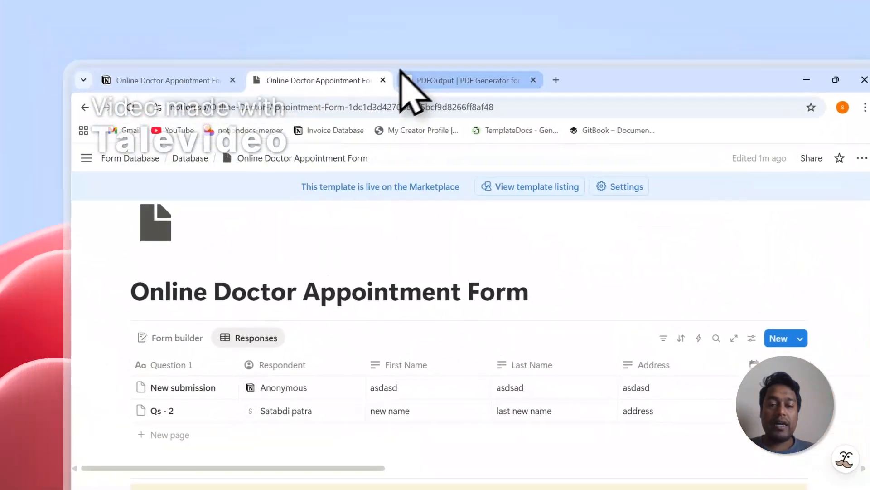
left_click(408, 79)
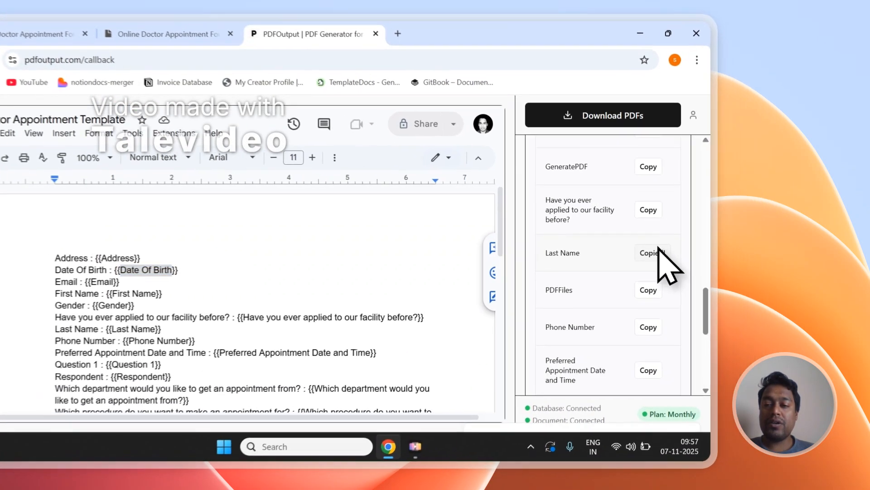
Step: Insert the Last Name placeholder below the template's last line and review the mapping section's instructions for pasting tags
left_click(726, 249)
scroll(290, 318, "down", 4)
left_click(308, 183)
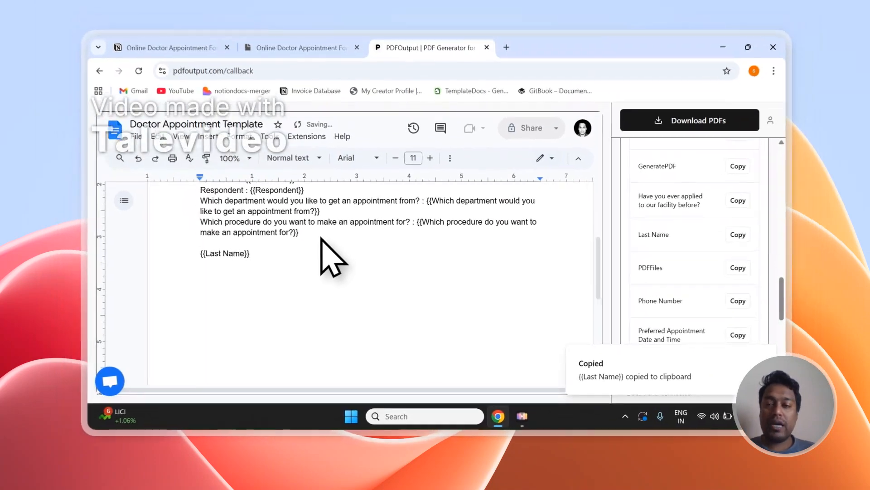
scroll(787, 217, "up", 6)
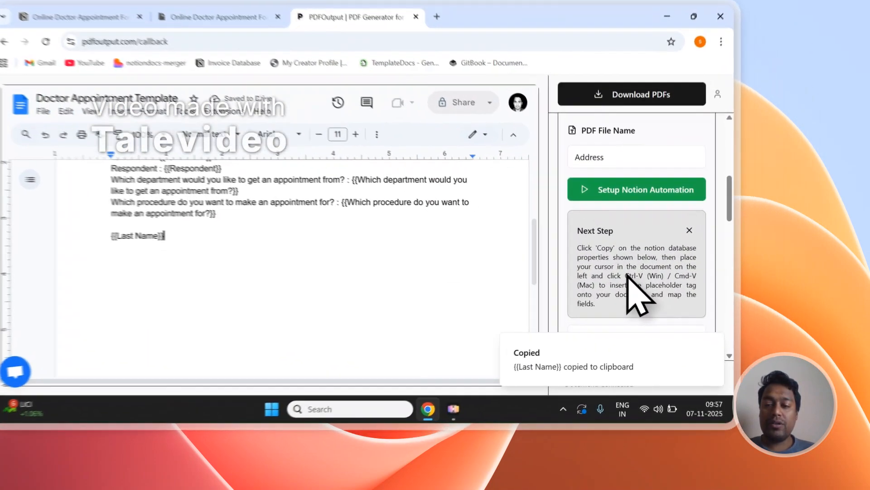
left_click_drag(674, 300, 650, 310)
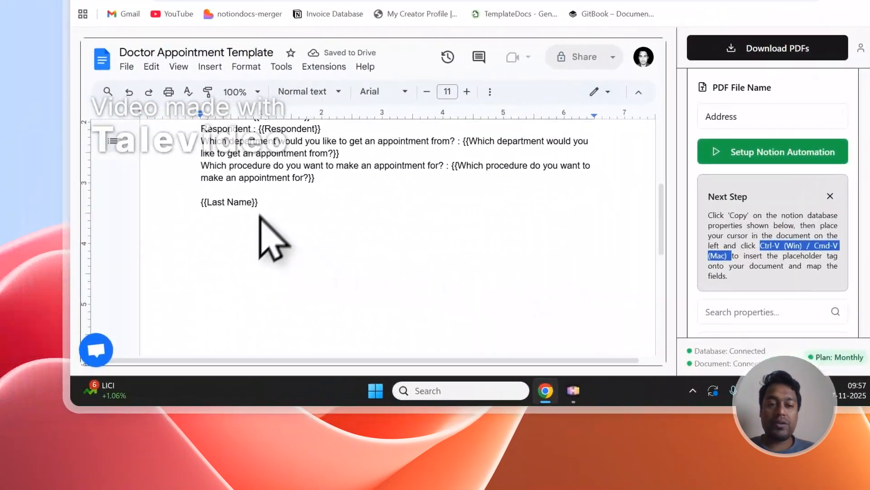
left_click(142, 209)
scroll(338, 235, "down", 2)
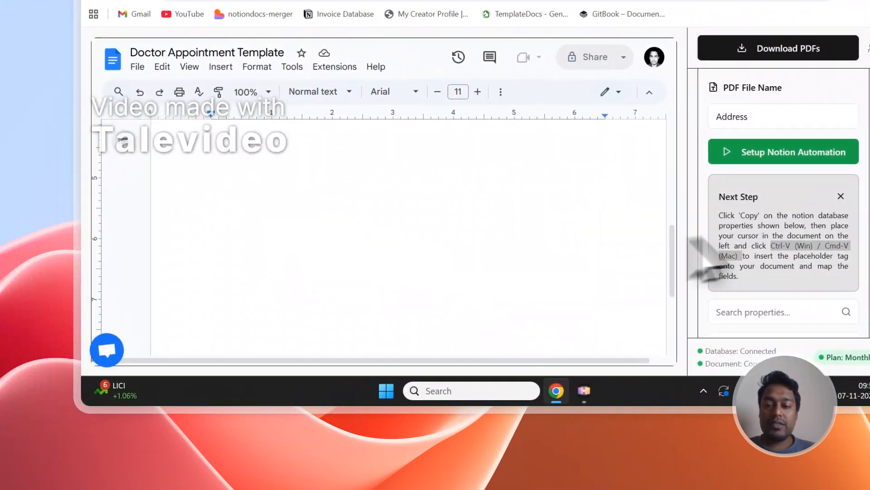
Step: Copy the Gender property's placeholder and insert it on the line below {{Last Name}} at the end of the template
scroll(640, 231, "down", 6)
scroll(628, 264, "up", 2)
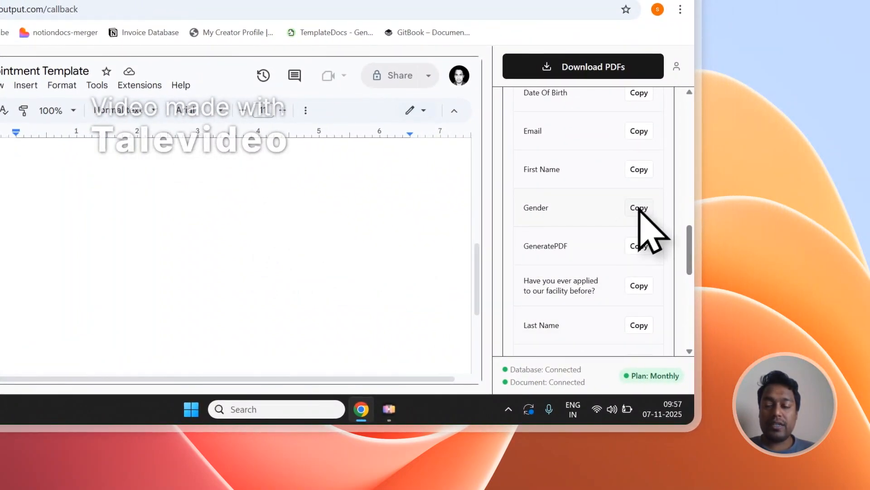
left_click(664, 207)
scroll(312, 243, "up", 2)
left_click(112, 234)
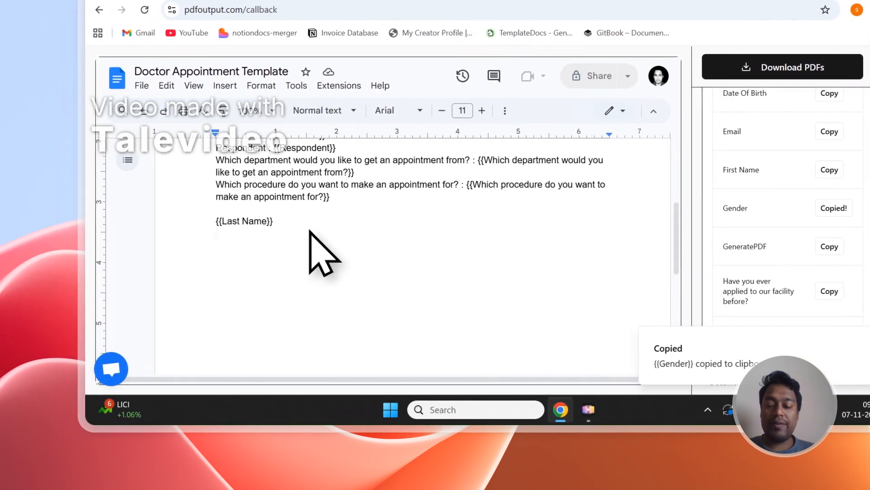
key("ctrl+v")
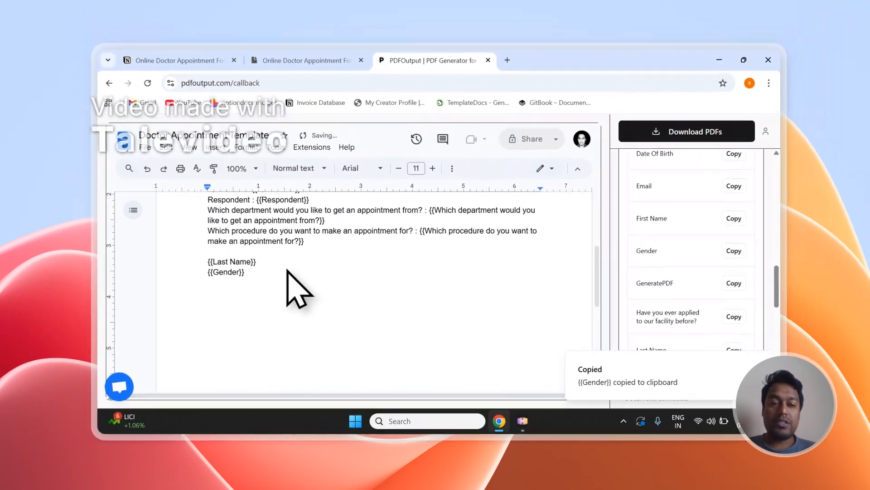
Step: Delete the extra {{Last Name}} and {{Gender}} placeholders from the end of the template
key("shift+Up")
key("shift+Up")
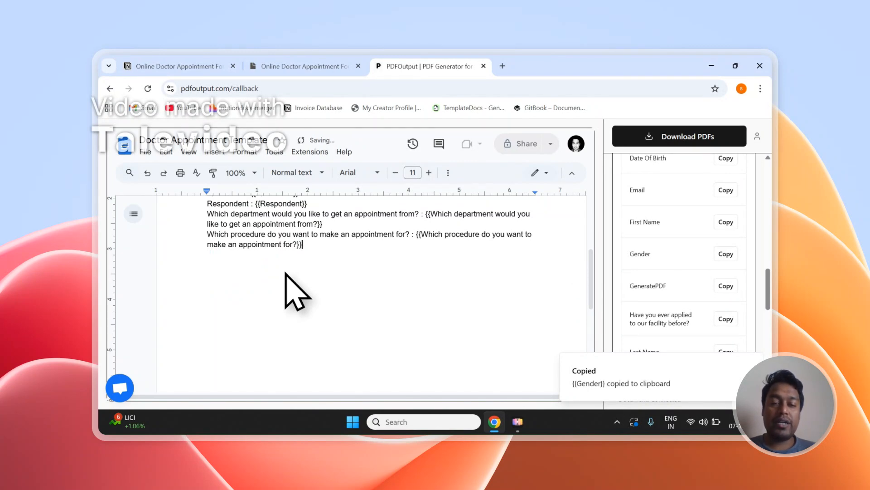
scroll(290, 274, "up", 3)
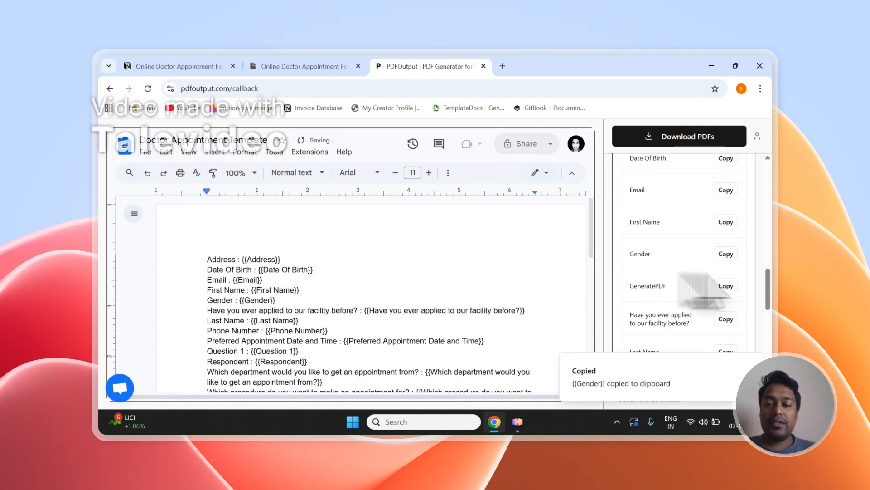
Step: Choose the First Name property as the PDF file name in the mapping section
scroll(744, 290, "down", 5)
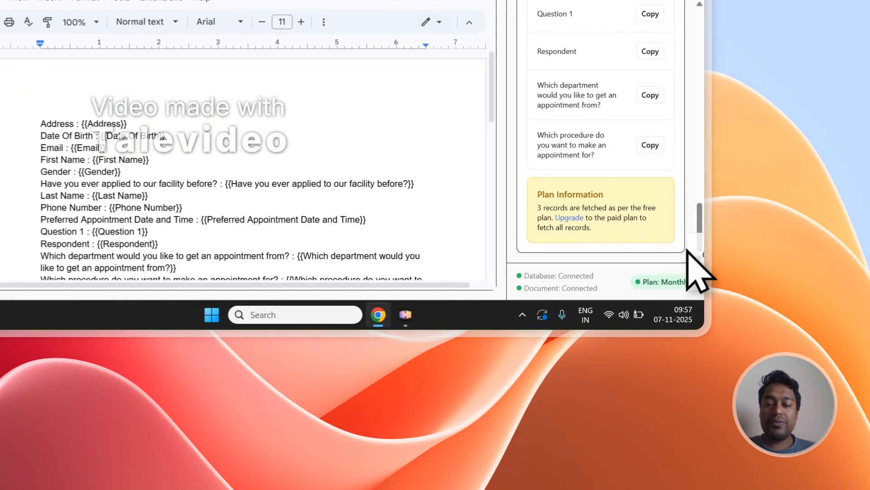
scroll(736, 320, "up", 6)
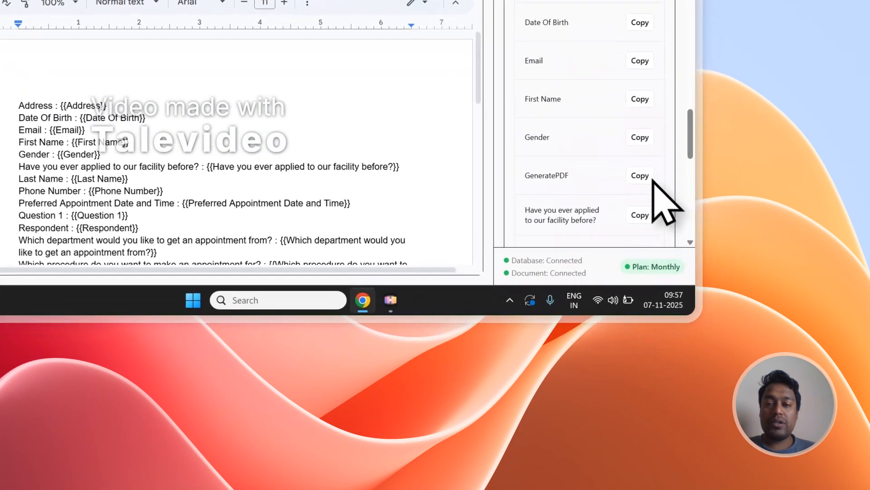
scroll(667, 199, "up", 6)
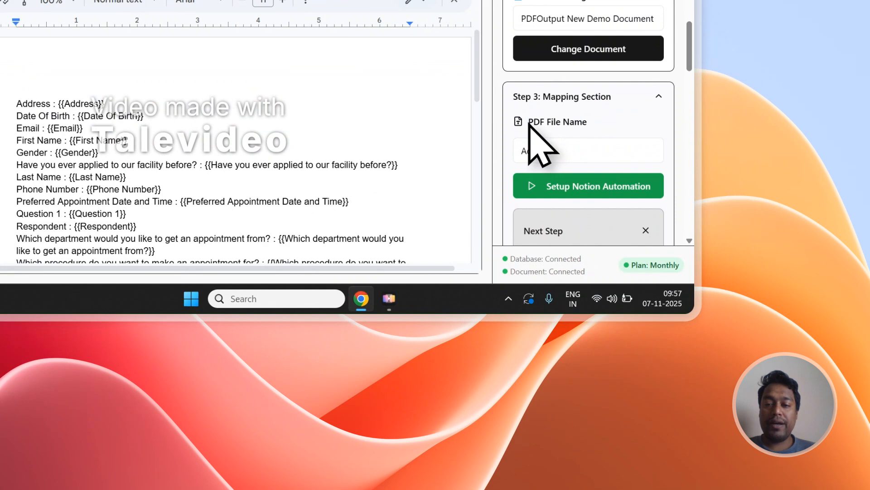
left_click(564, 149)
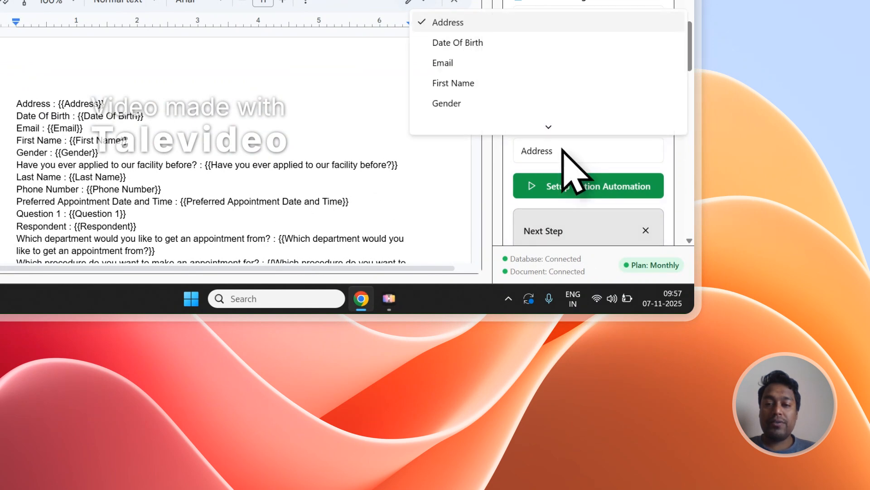
scroll(501, 129, "down", 2)
scroll(502, 121, "up", 2)
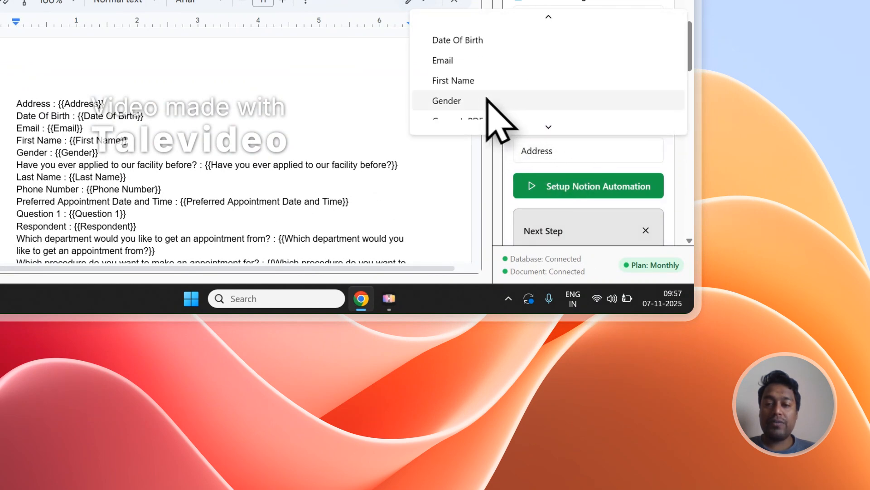
left_click(462, 84)
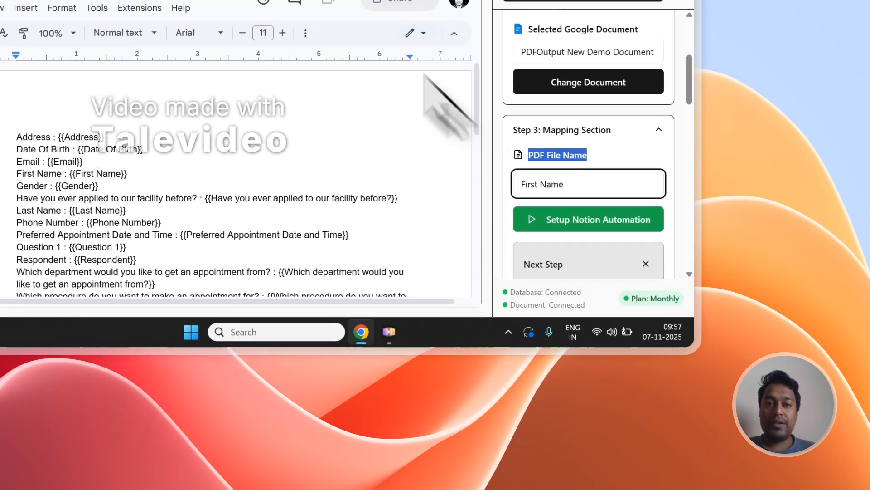
Step: In the Notion responses table, select Ready to Generate as the first response's GeneratePDF status
left_click(355, 92)
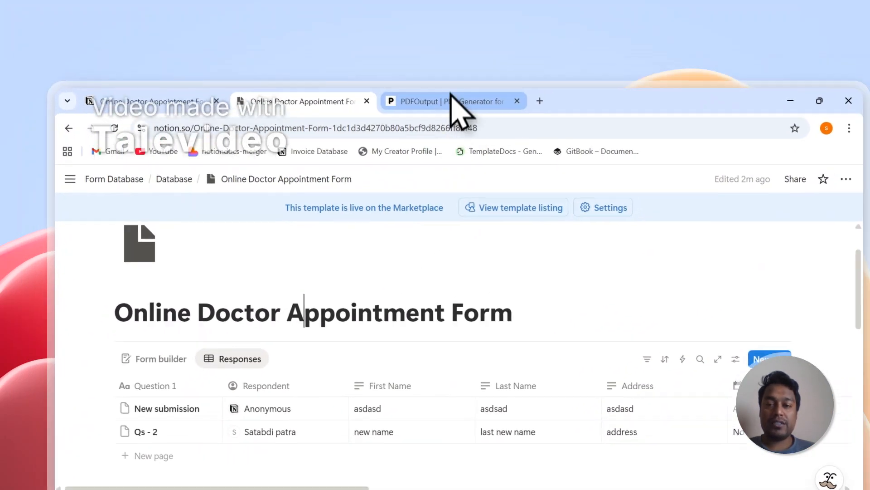
left_click(480, 71)
left_click(395, 69)
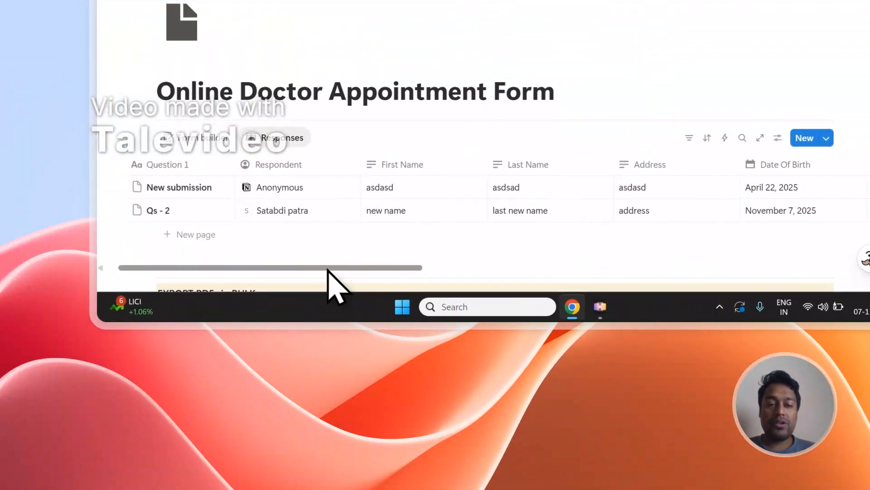
left_click_drag(334, 286, 579, 278)
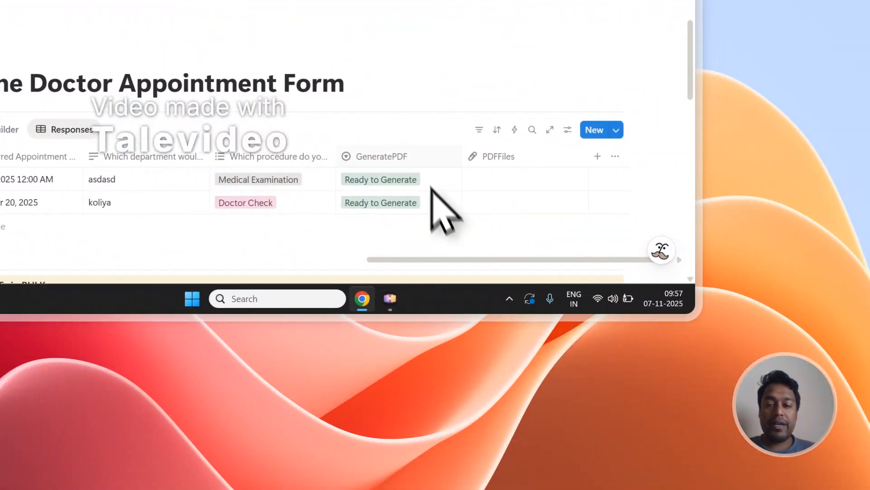
left_click(406, 180)
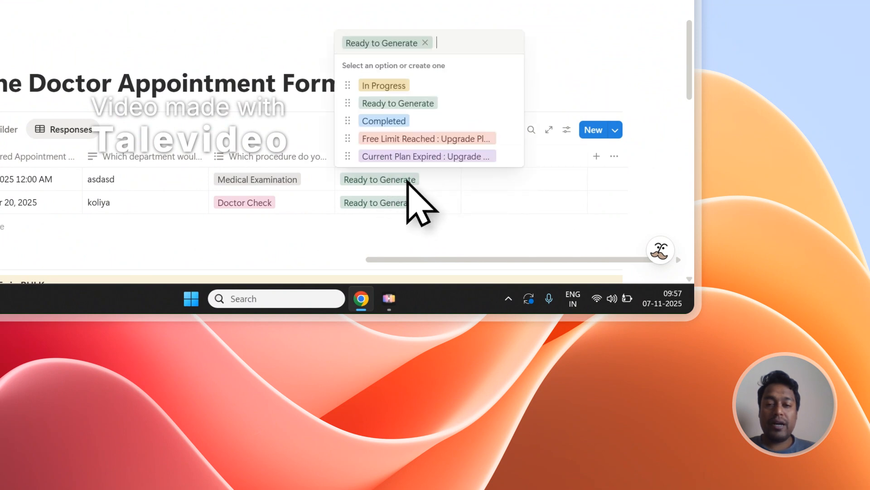
left_click(401, 107)
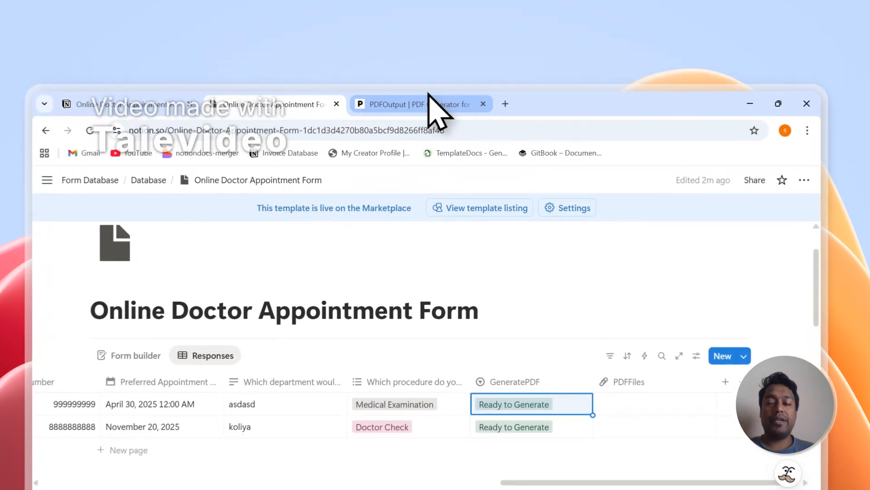
Step: Start generating the PDFs in PDFOutput and return to the Notion responses table
left_click(474, 67)
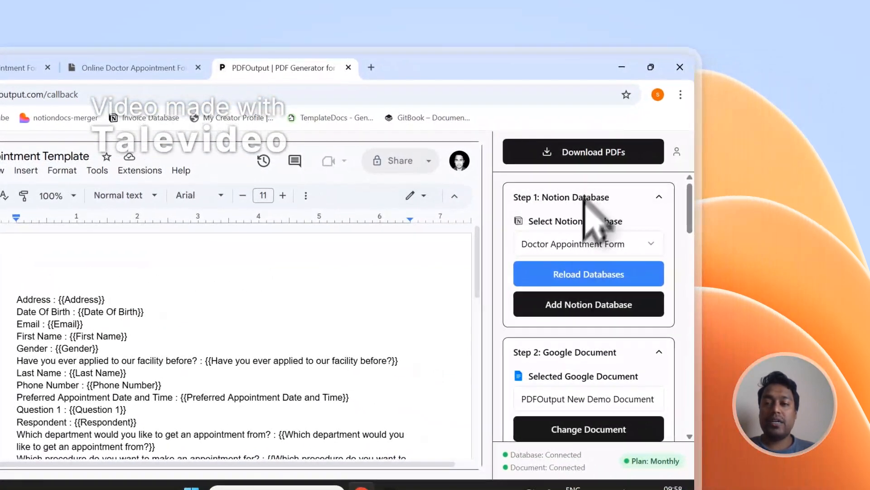
left_click(589, 158)
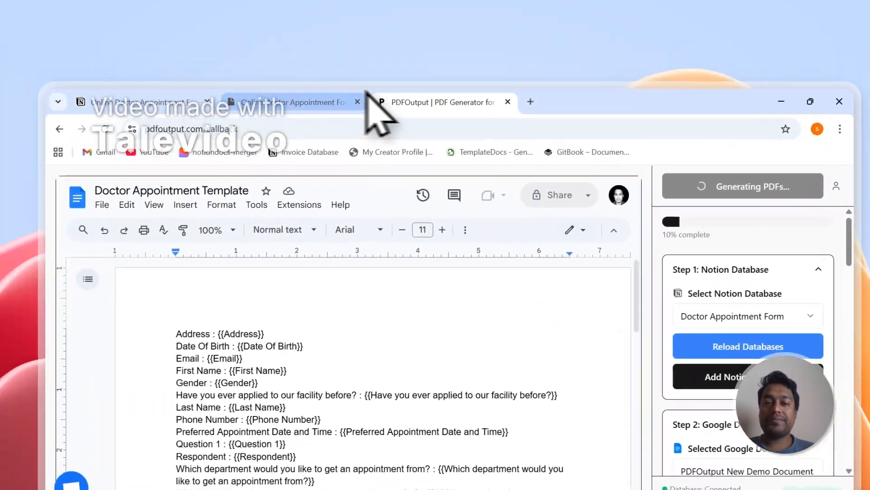
left_click(181, 67)
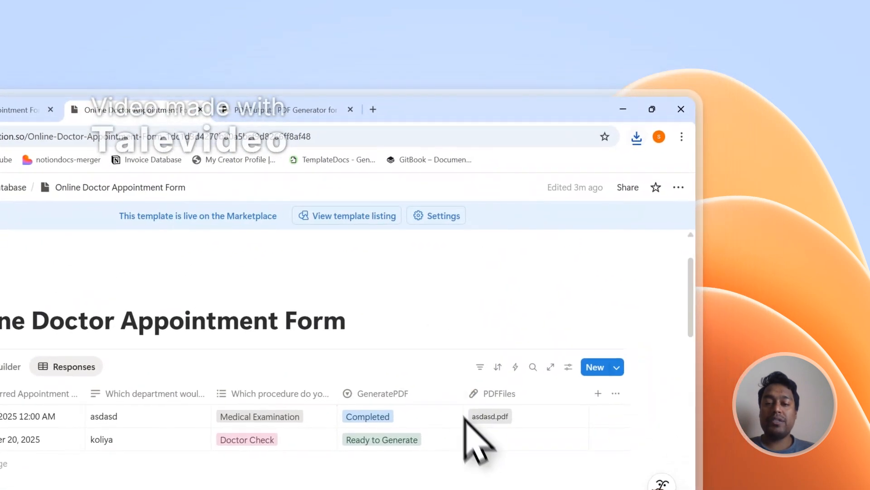
Step: Open the first response's generated file asdasd.pdf, check its filled-in fields, and return to the Notion responses
left_click(483, 419)
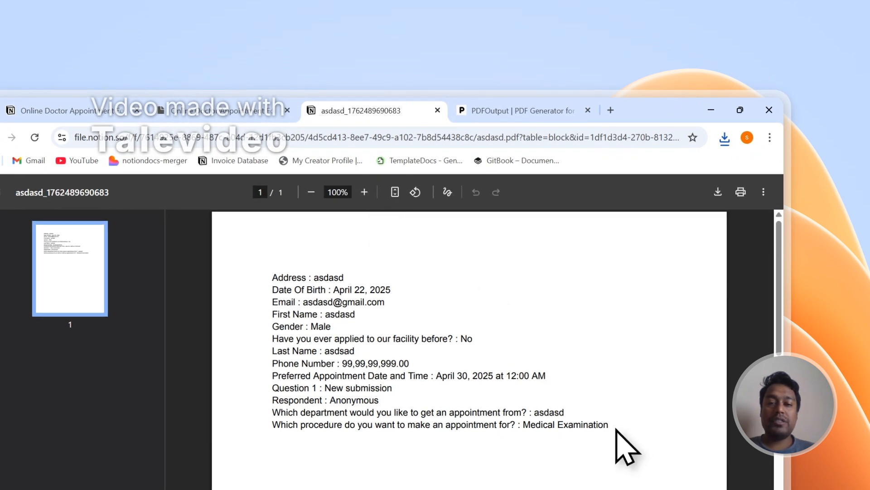
left_click_drag(617, 429, 299, 279)
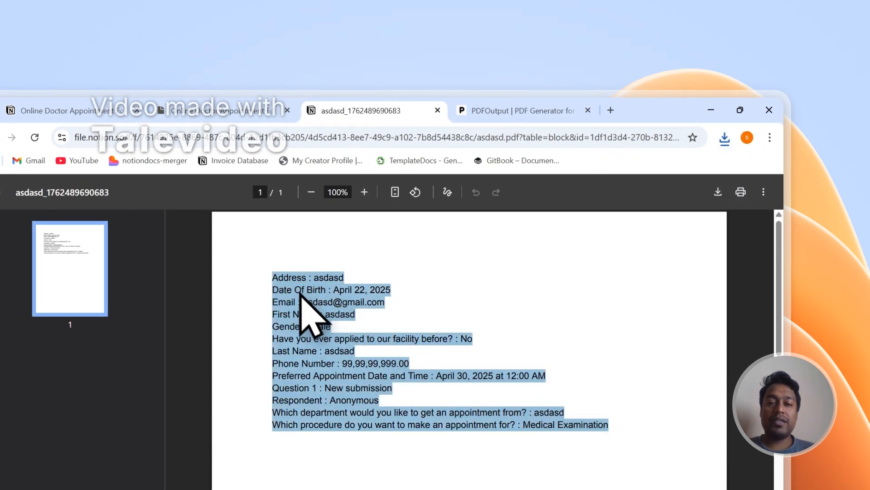
left_click(222, 110)
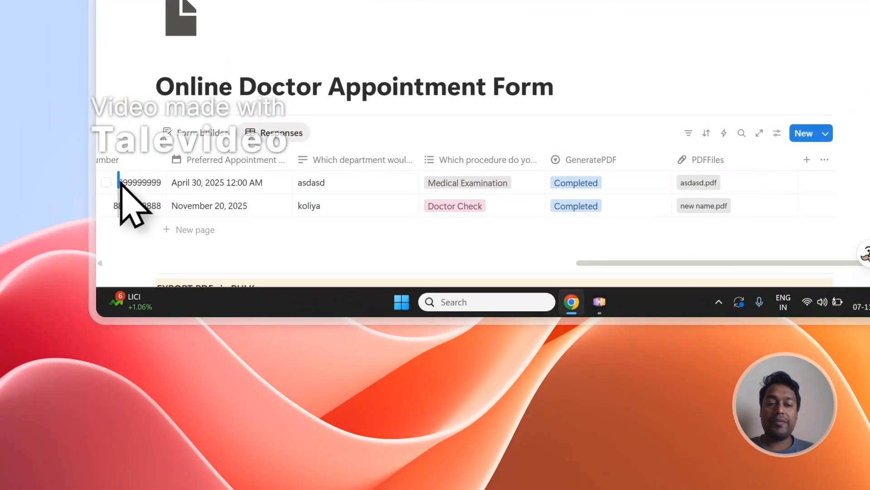
Step: Open the second response's new name.pdf, compare it with asdasd.pdf, close both files and return to the Notion responses
left_click(107, 183)
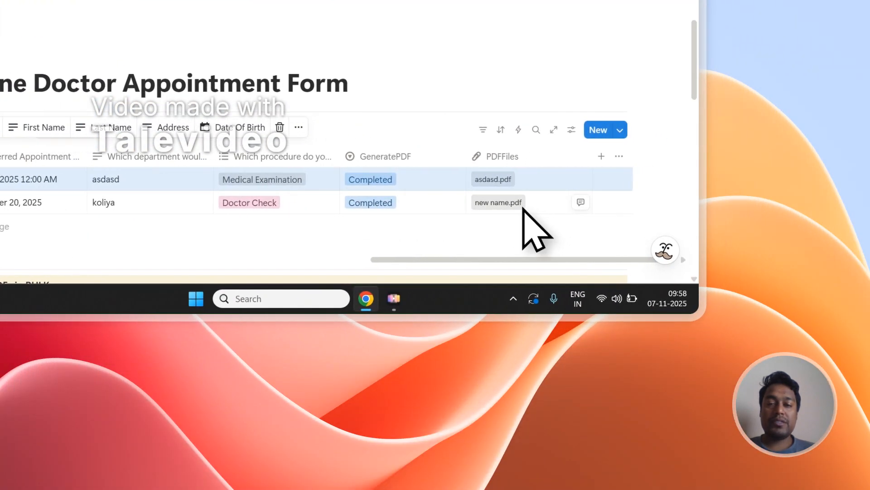
left_click(521, 206)
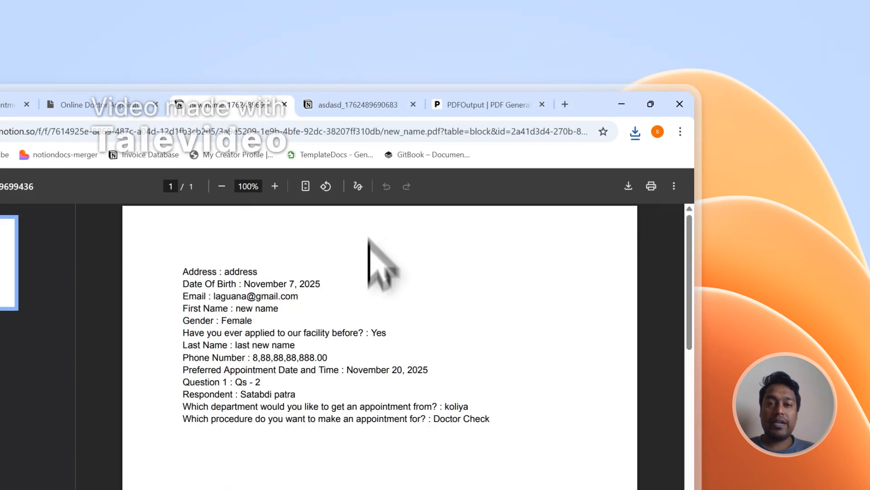
left_click(368, 98)
left_click(282, 96)
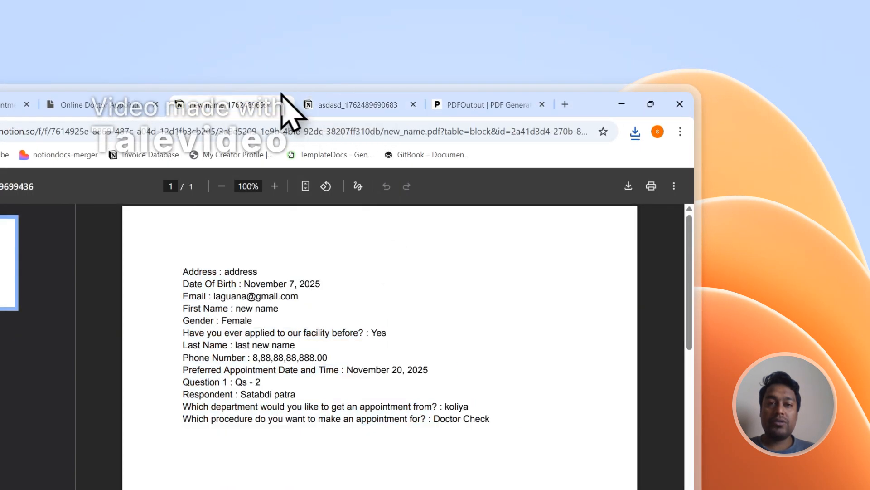
left_click(338, 104)
left_click(350, 345)
left_click(261, 103)
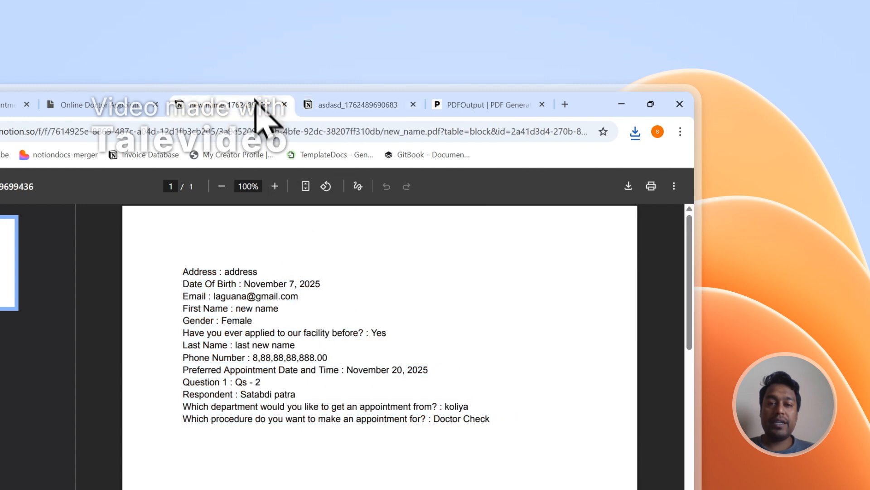
left_click(349, 97)
left_click(272, 96)
left_click(352, 95)
left_click(274, 96)
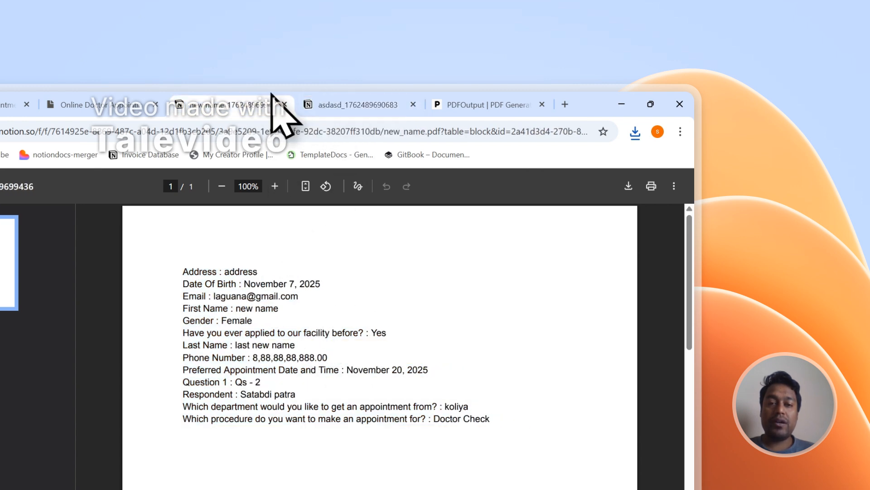
left_click(335, 95)
left_click(270, 97)
left_click(150, 95)
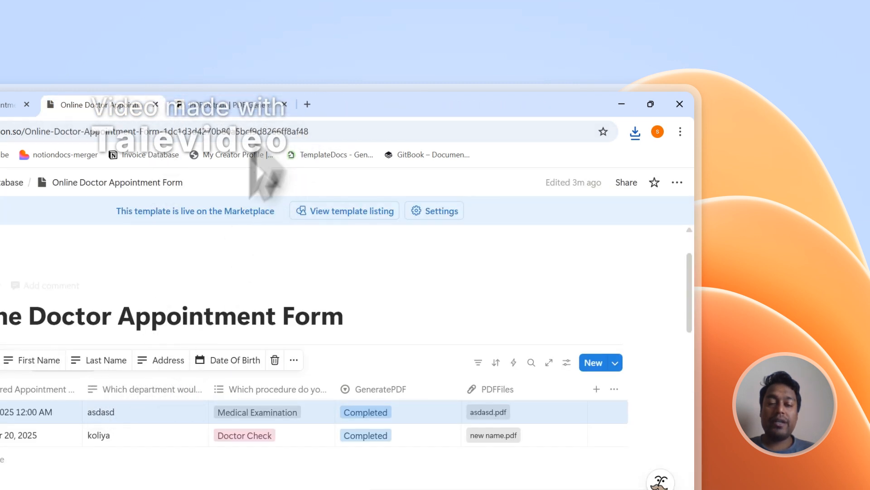
Step: Switch to PDFOutput, dismiss the PDF generation notification and set up the Notion automation in the mapping section
left_click(277, 104)
scroll(564, 399, "down", 3)
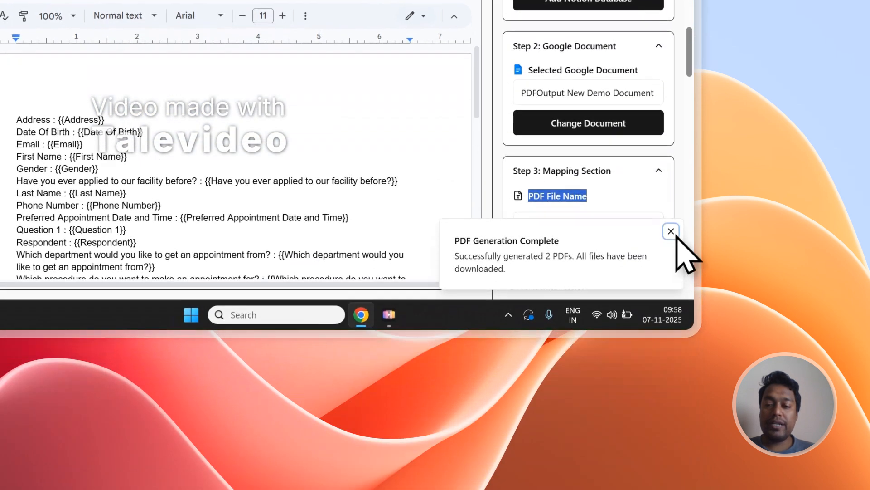
left_click(670, 231)
scroll(660, 210, "down", 5)
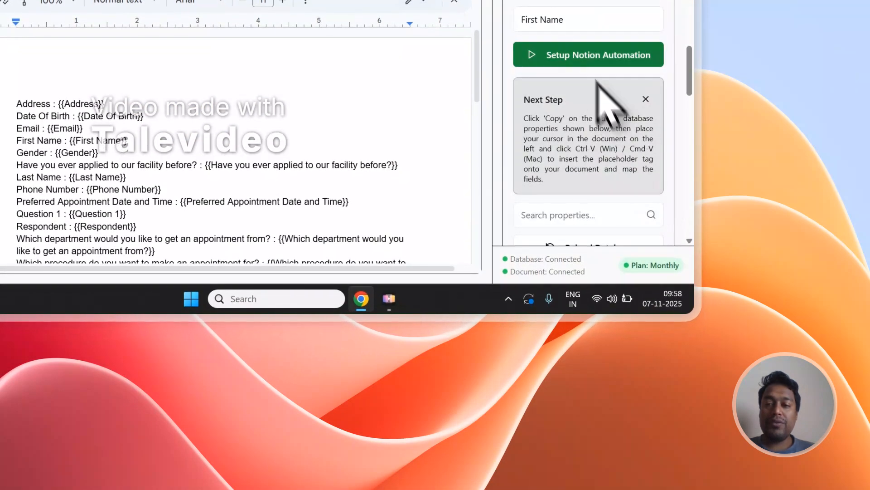
left_click(584, 71)
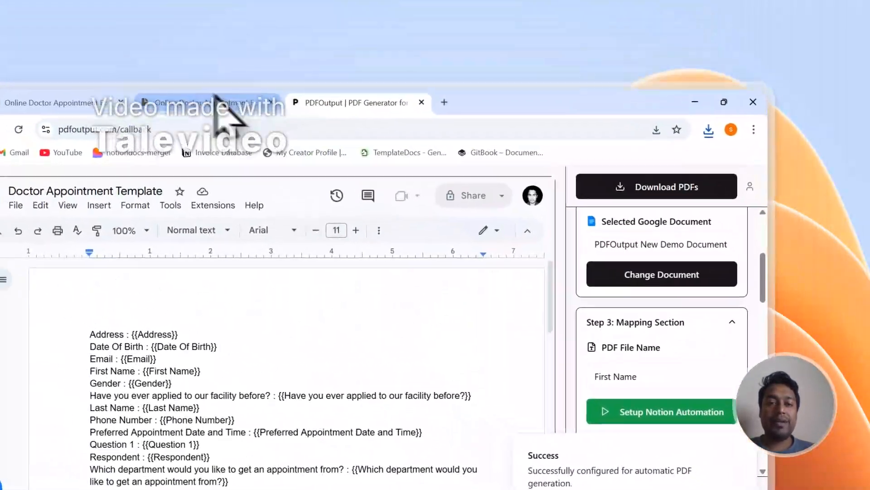
Step: Add a blank response row in the Notion responses table and set its GeneratePDF status to Ready to Generate
left_click(131, 55)
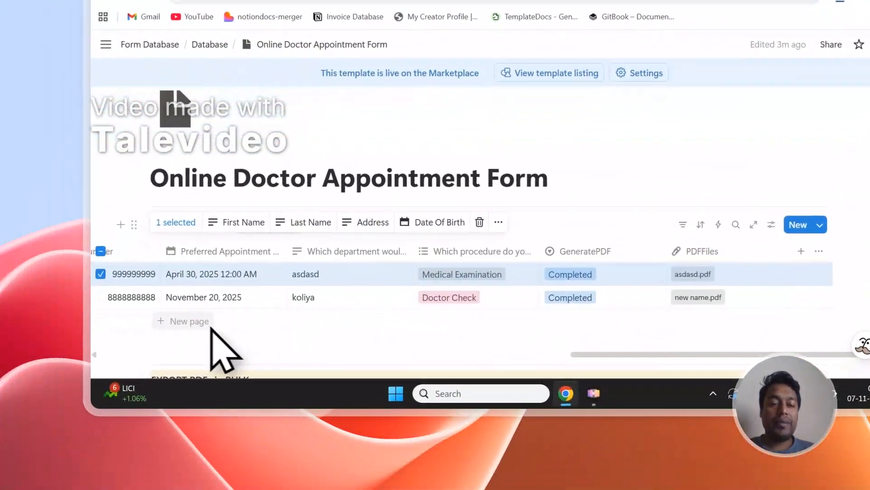
left_click(209, 327)
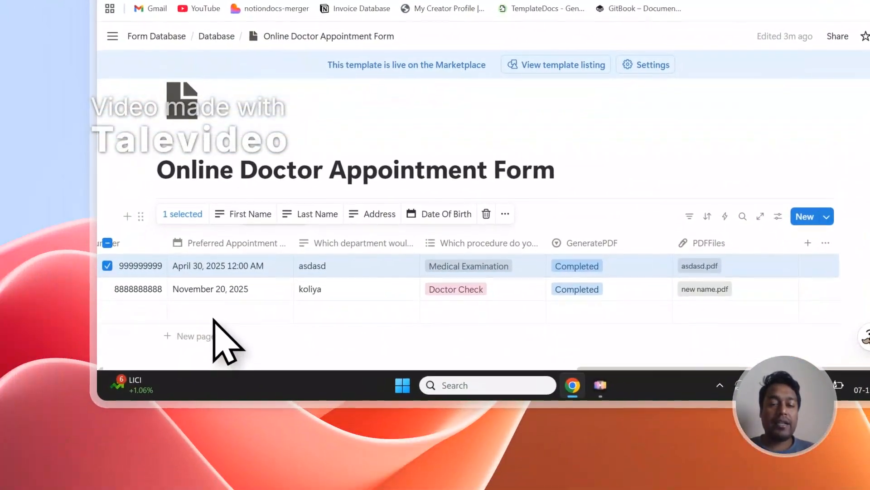
left_click(571, 324)
left_click(600, 240)
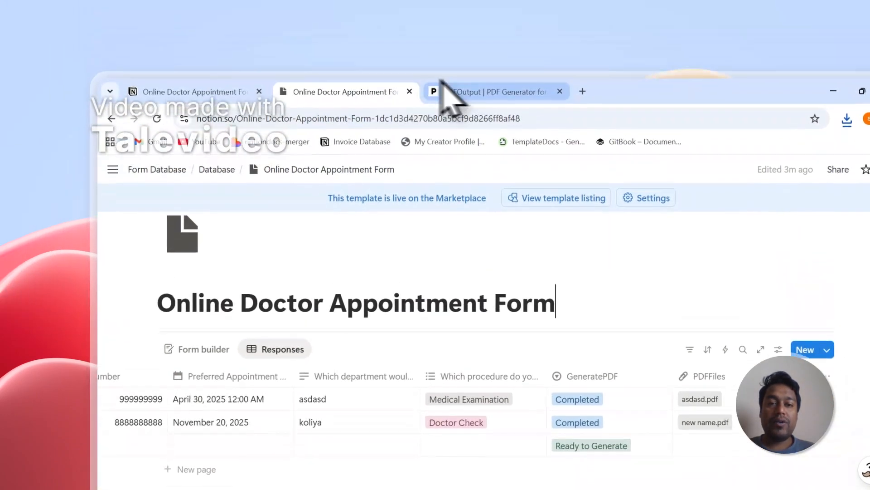
Step: Look over the PDFOutput template page, then return to Notion and check the new row's GeneratePDF status
left_click(448, 95)
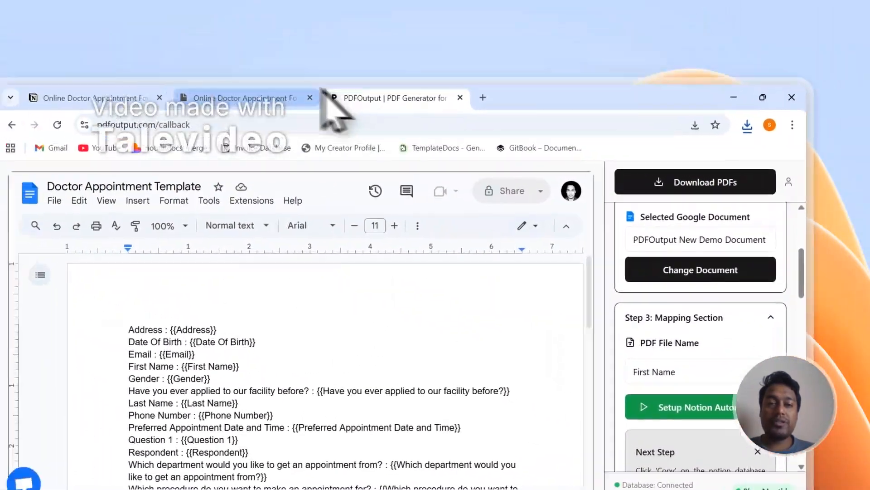
left_click(136, 64)
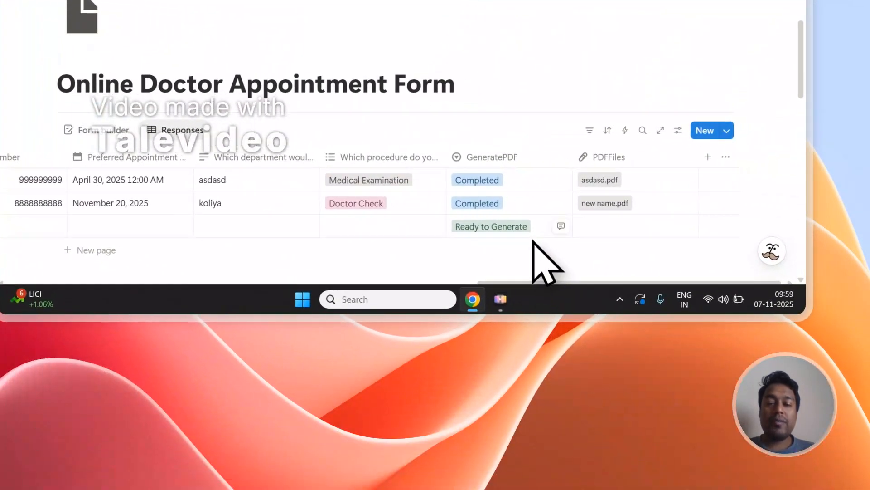
left_click(589, 235)
left_click(611, 159)
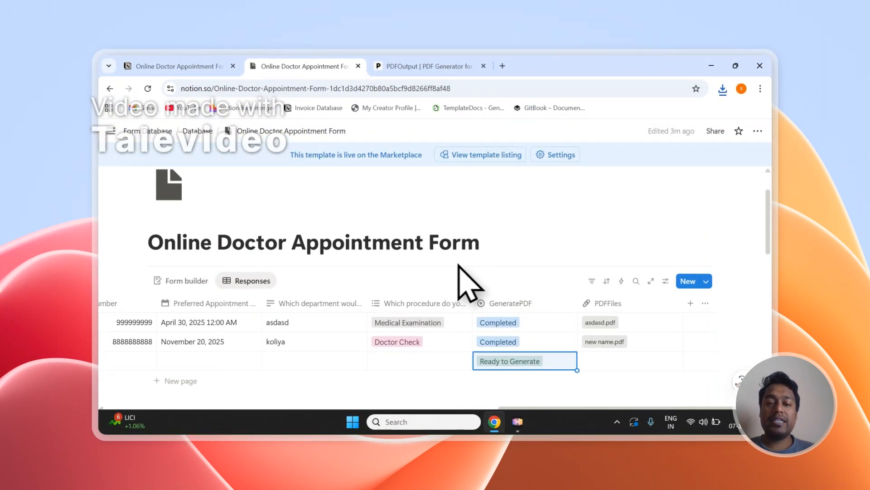
Step: Review the PDFOutput page and the fields of the public Online Doctor Order Form, and return to the Notion responses
left_click(426, 66)
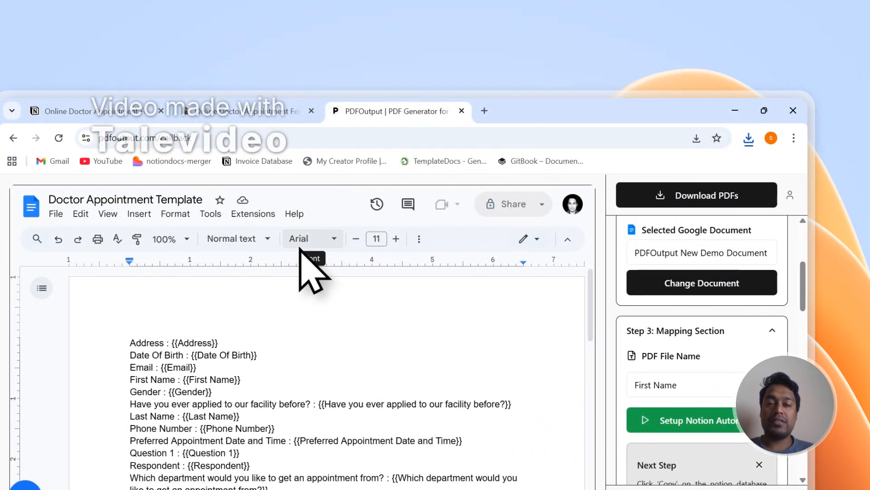
left_click(271, 108)
left_click(145, 105)
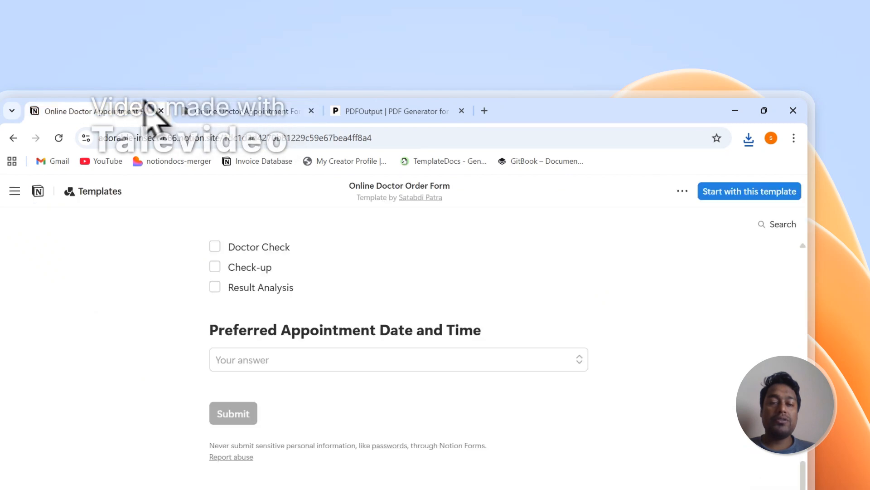
scroll(266, 343, "up", 10)
scroll(266, 342, "down", 8)
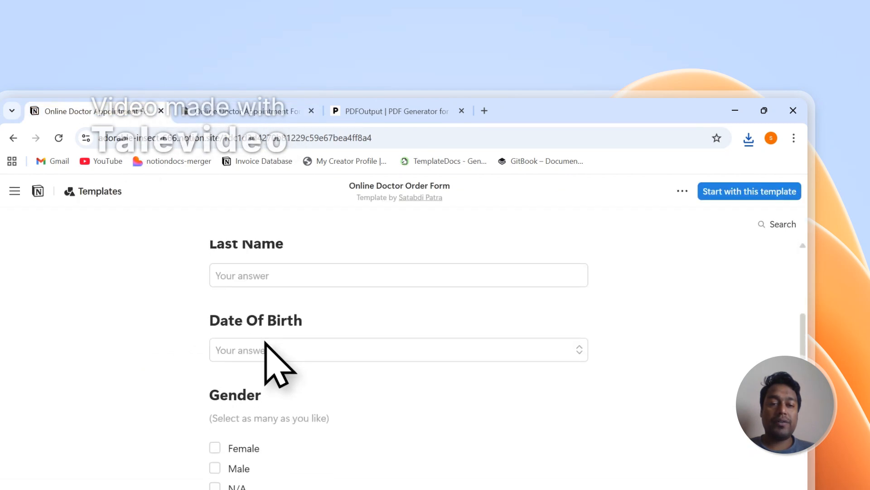
left_click(301, 106)
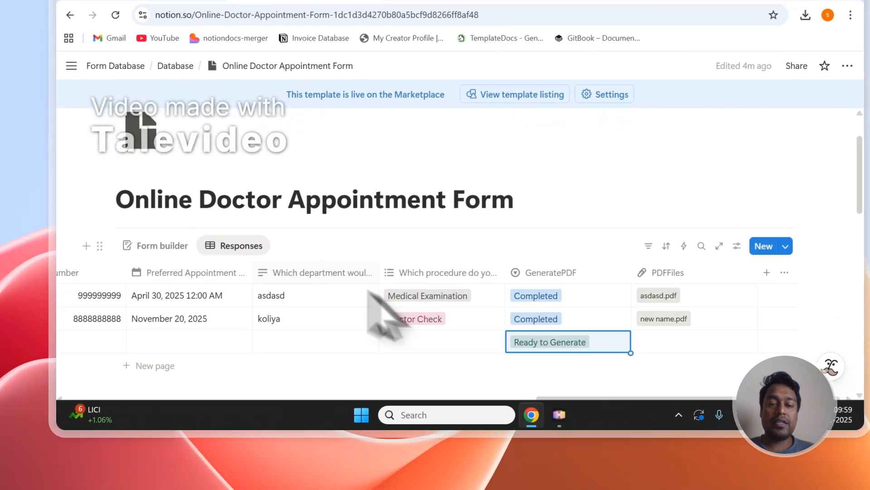
Step: View the new row's GeneratePDF options without changing them, review PDFOutput's mapping section and return to the Notion responses
left_click(562, 323)
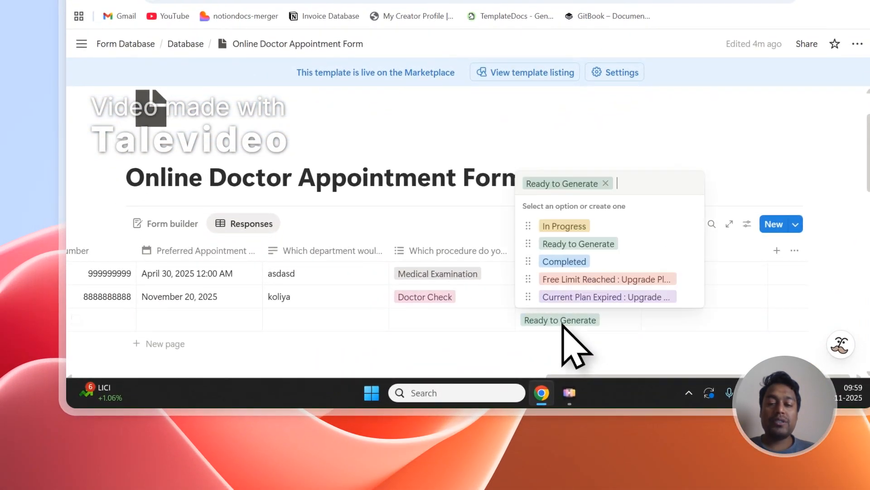
key("Escape")
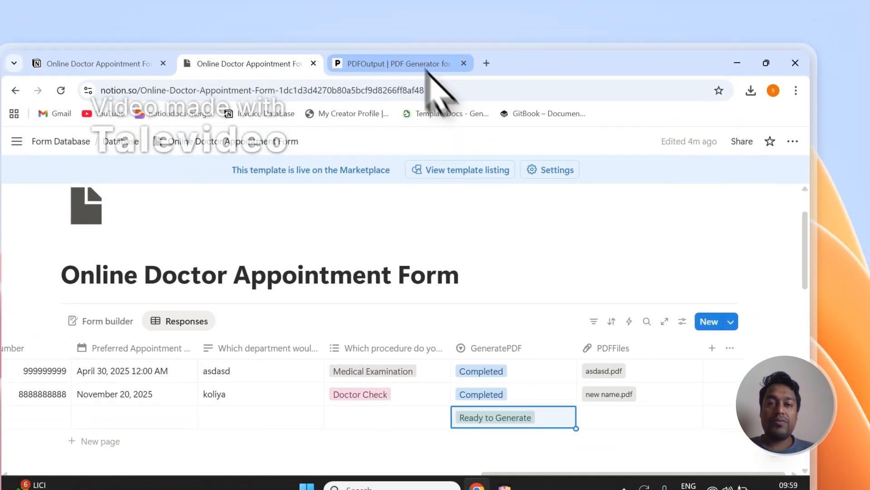
left_click(429, 68)
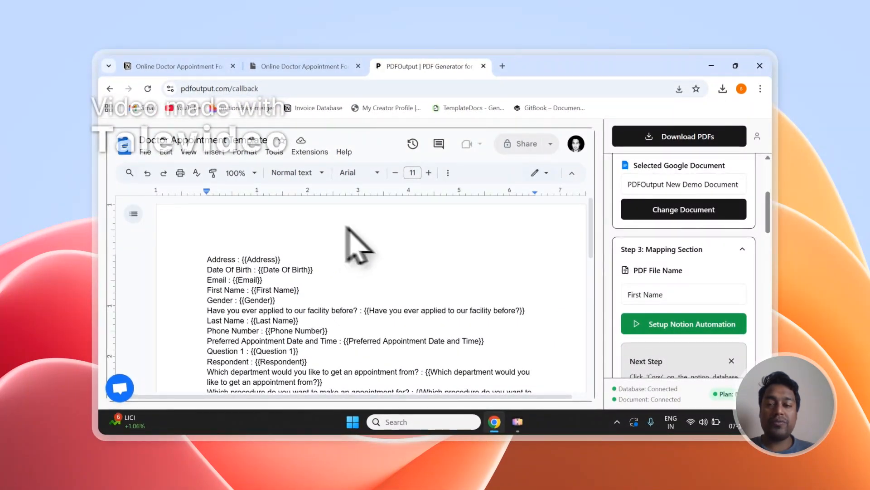
scroll(695, 287, "down", 3)
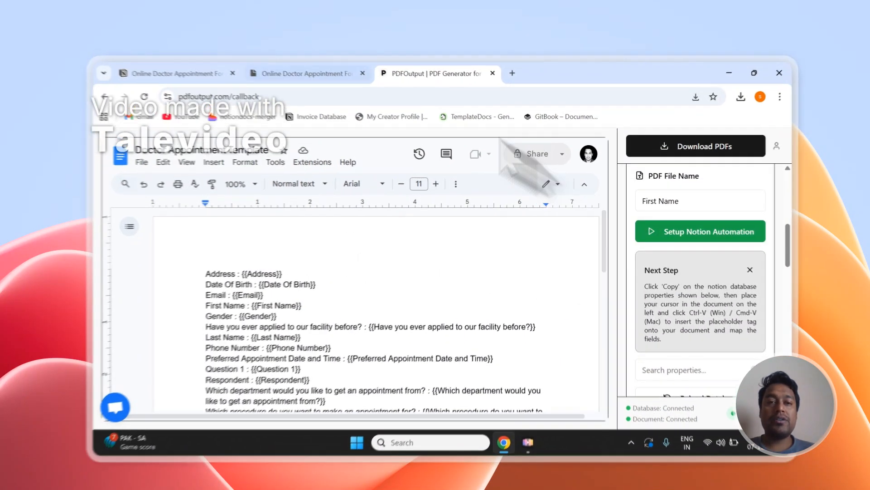
left_click(299, 66)
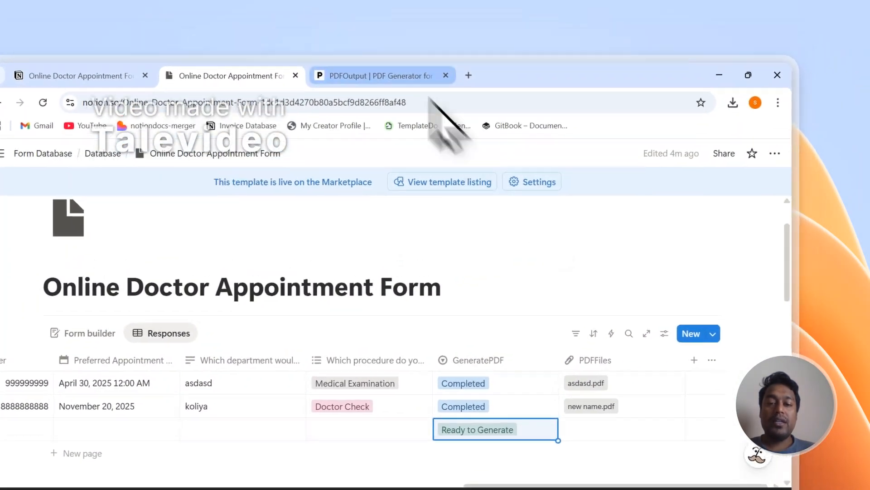
Step: Switch to PDFOutput, view its support chat and close it
left_click(388, 41)
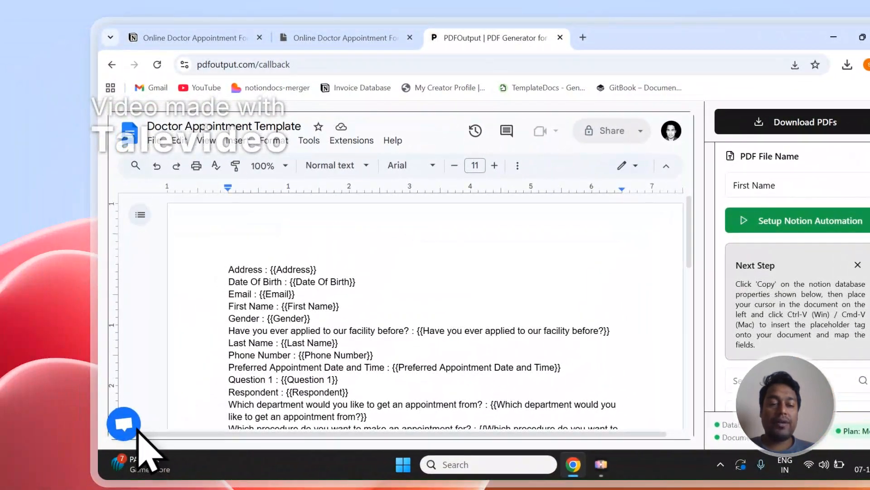
left_click(134, 429)
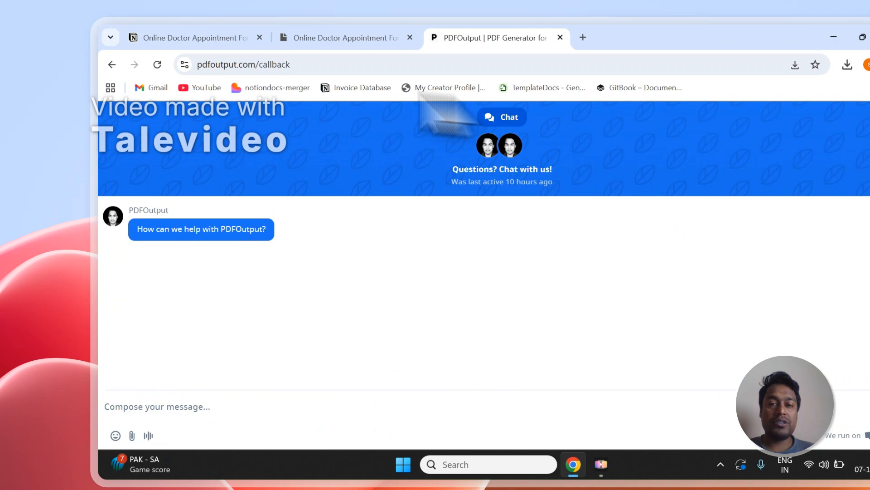
left_click(869, 115)
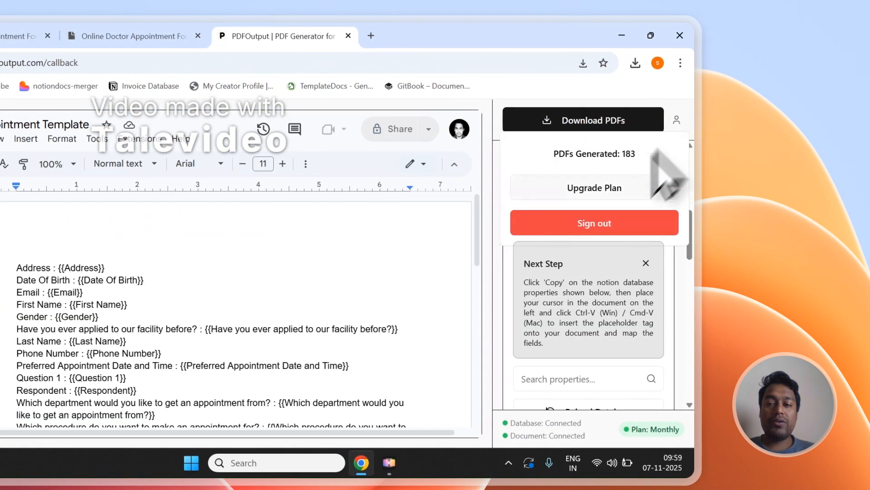
Step: Sign out of PDFOutput and open the website's Contact page to view the Send Message form
left_click(602, 227)
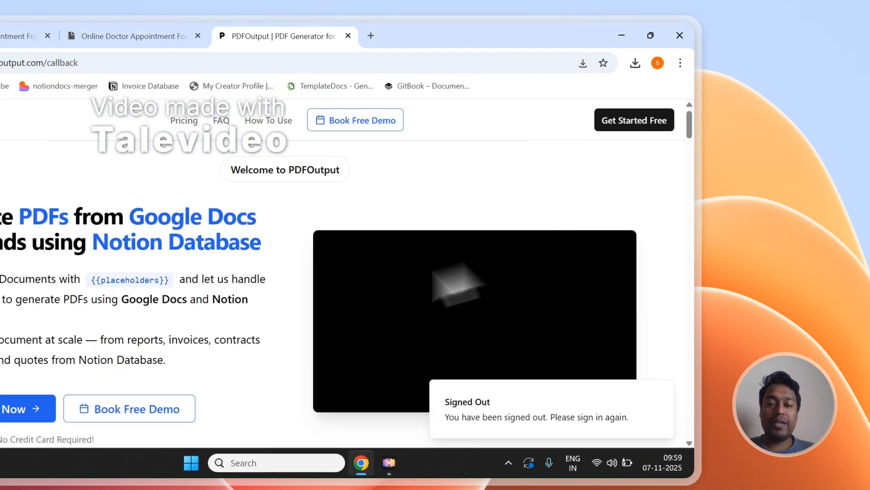
left_click_drag(689, 120, 696, 422)
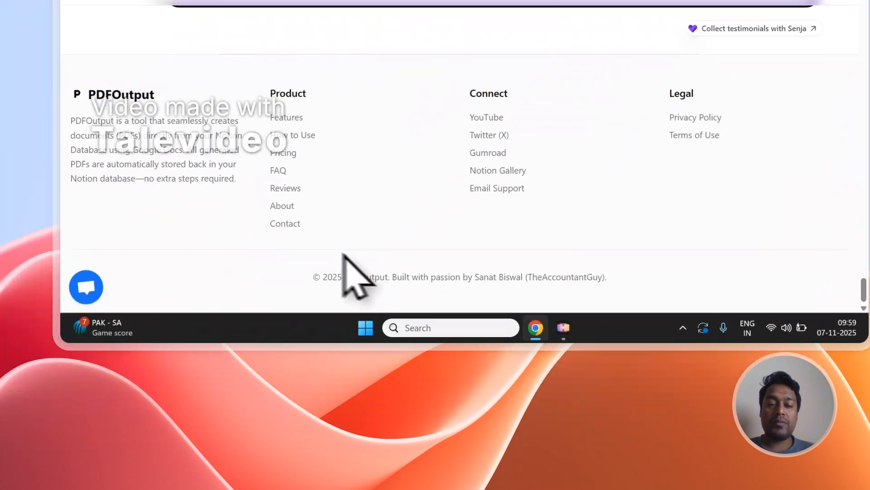
left_click(285, 223)
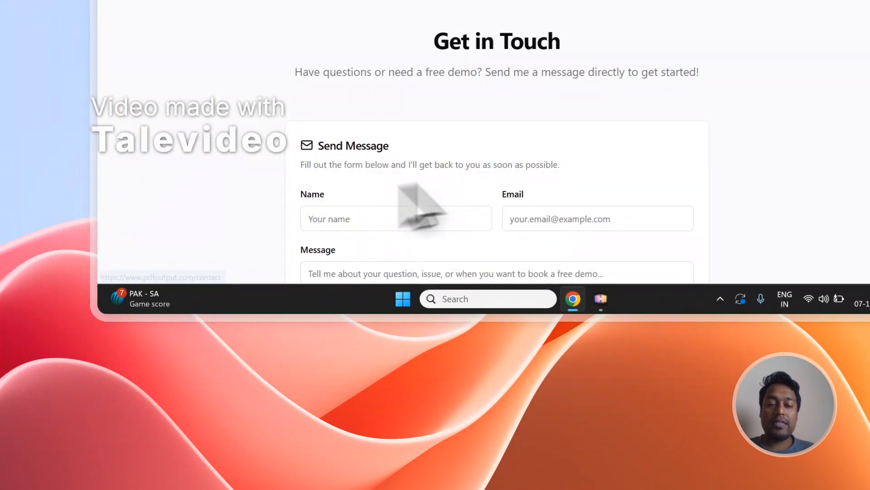
scroll(558, 138, "down", 3)
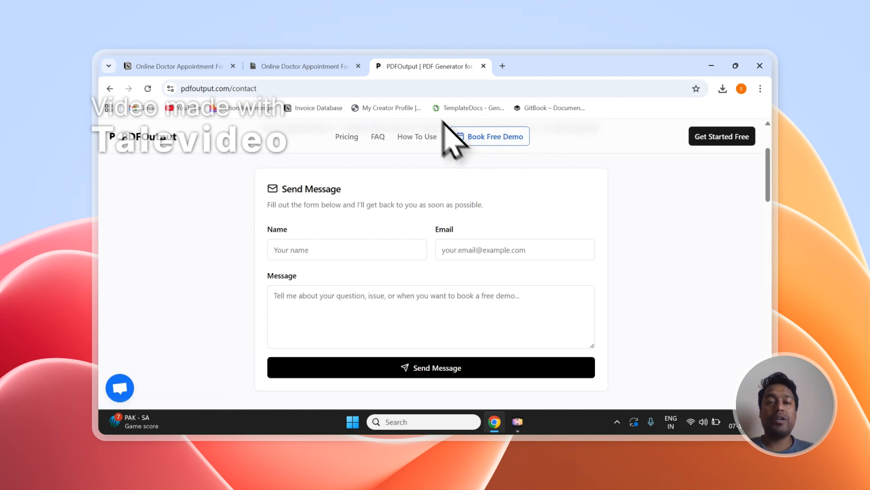
Step: Return to the Notion responses table and check the new row's GeneratePDF status and PDF file
left_click(312, 66)
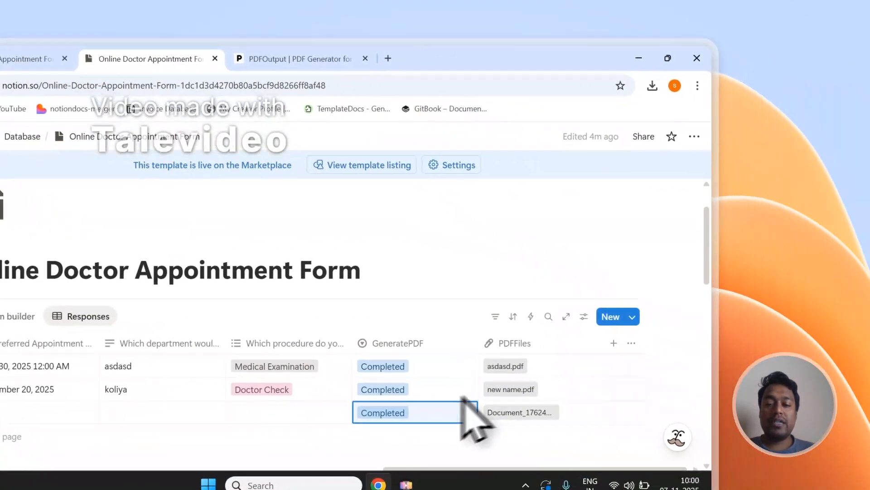